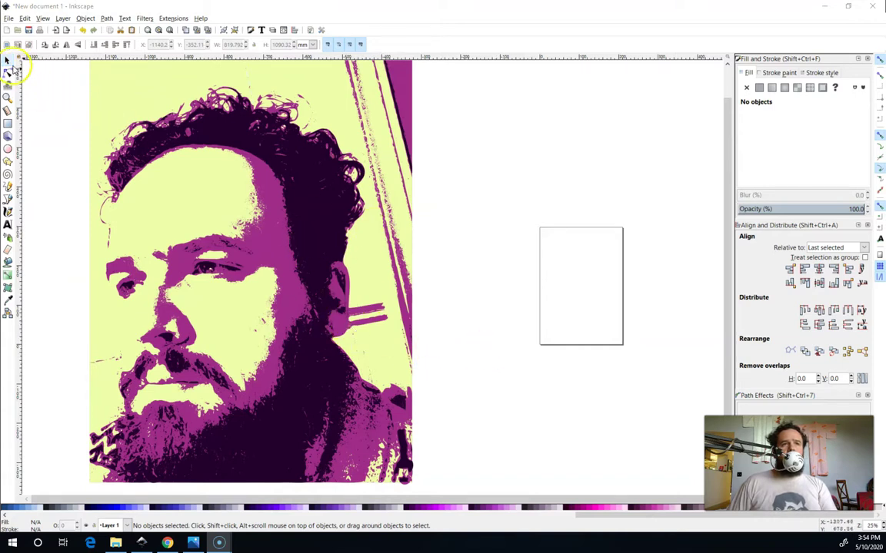
# - Pull the magenta, dark face and cream tone layers apart to reveal the photo
pyautogui.moveTo(277, 246)
pyautogui.mouseDown()
pyautogui.moveTo(442, 250)
pyautogui.moveTo(530, 231)
pyautogui.mouseUp()
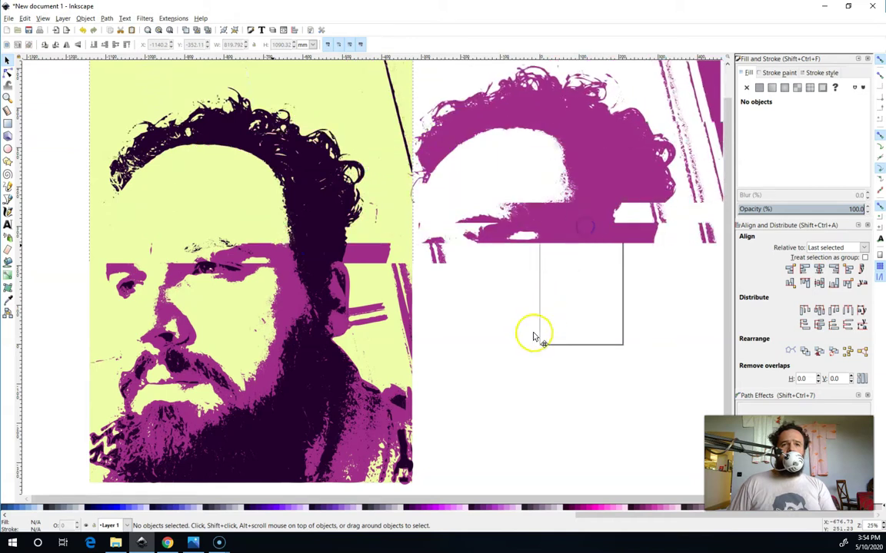
pyautogui.click(514, 355)
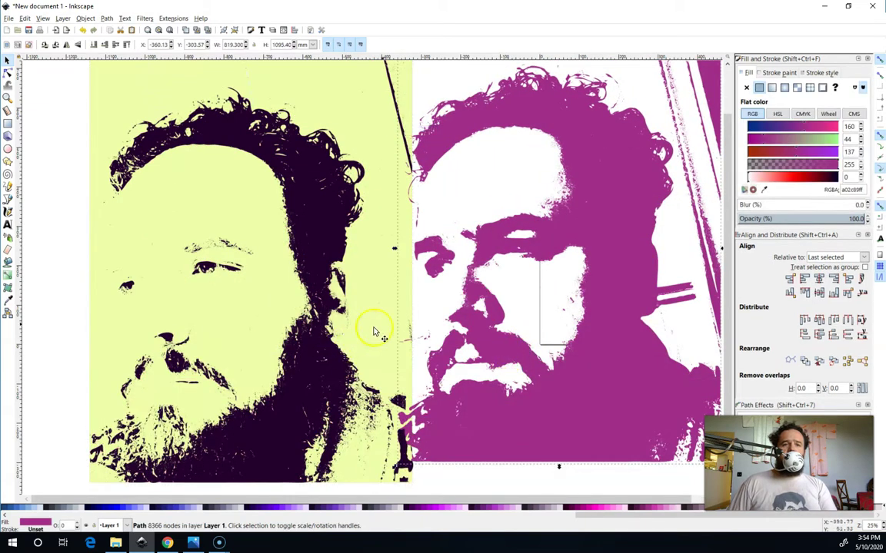
pyautogui.scroll(-2, 421, 283)
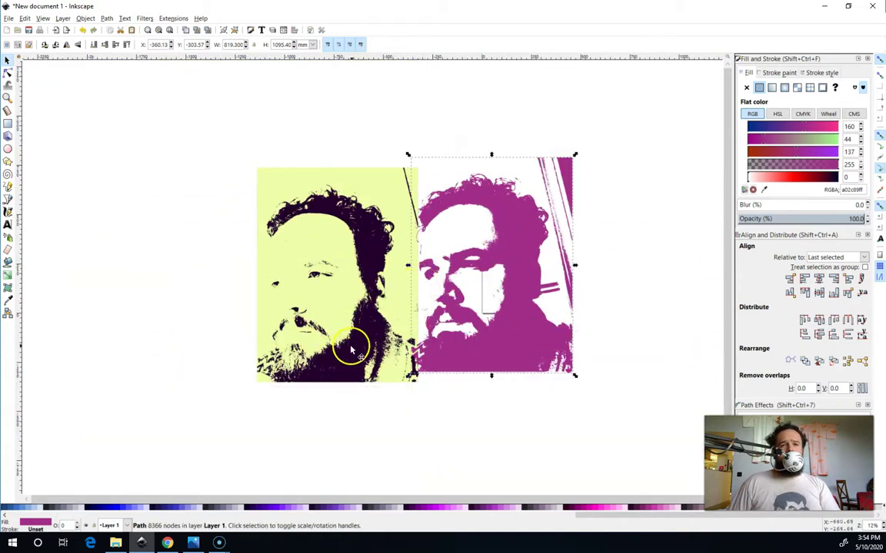
pyautogui.moveTo(353, 351); pyautogui.dragTo(165, 344)
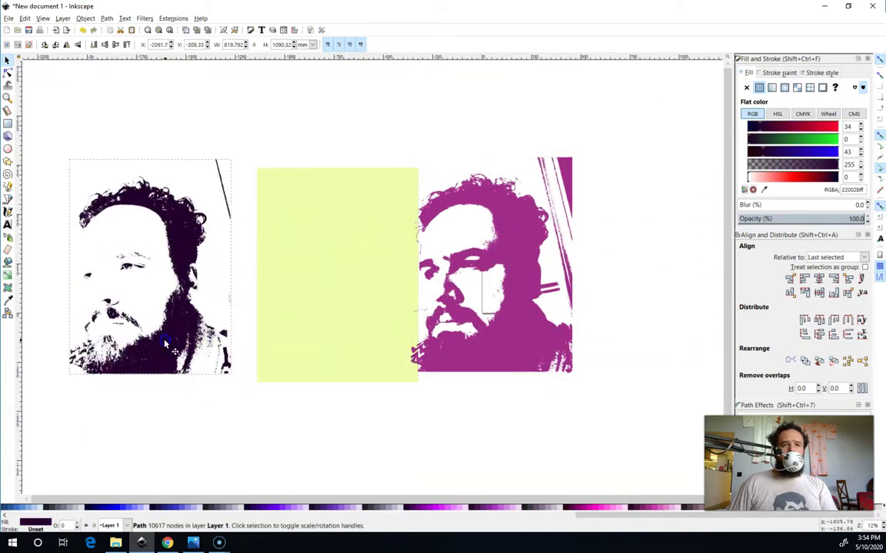
pyautogui.moveTo(379, 340); pyautogui.dragTo(670, 330)
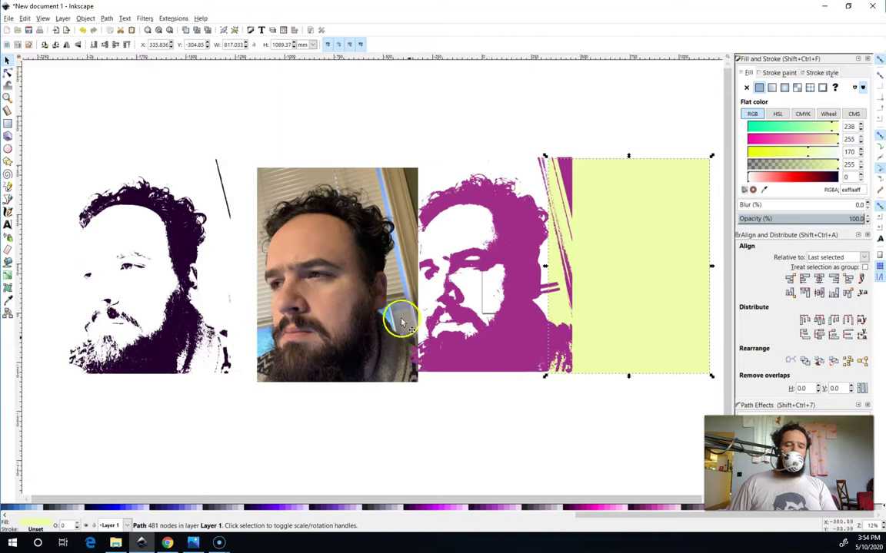
pyautogui.keyDown('ctrl'); pyautogui.scroll(2, 313, 323); pyautogui.keyUp('ctrl')
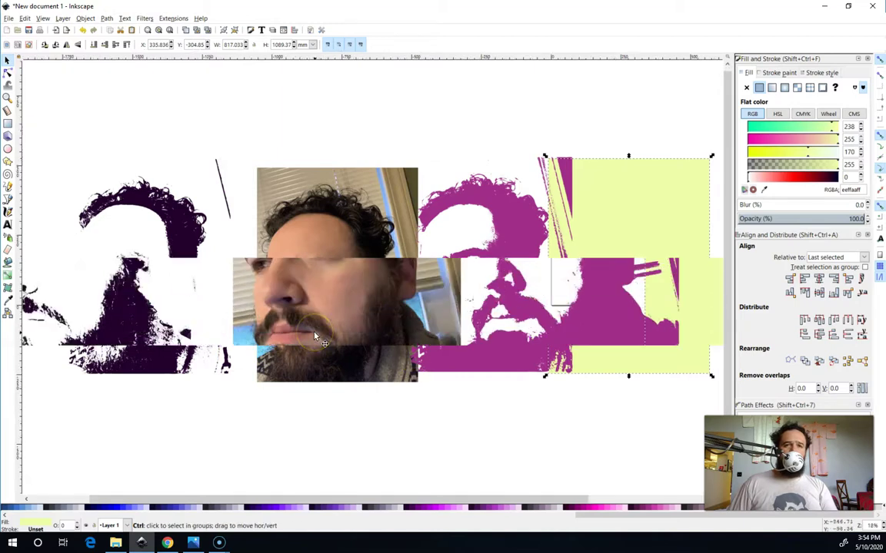
# - Select the cream, light grey and mid-grey tone layers in turn, Ctrl+clicking inside the group
pyautogui.keyDown('ctrl'); pyautogui.click(314, 337); pyautogui.keyUp('ctrl')
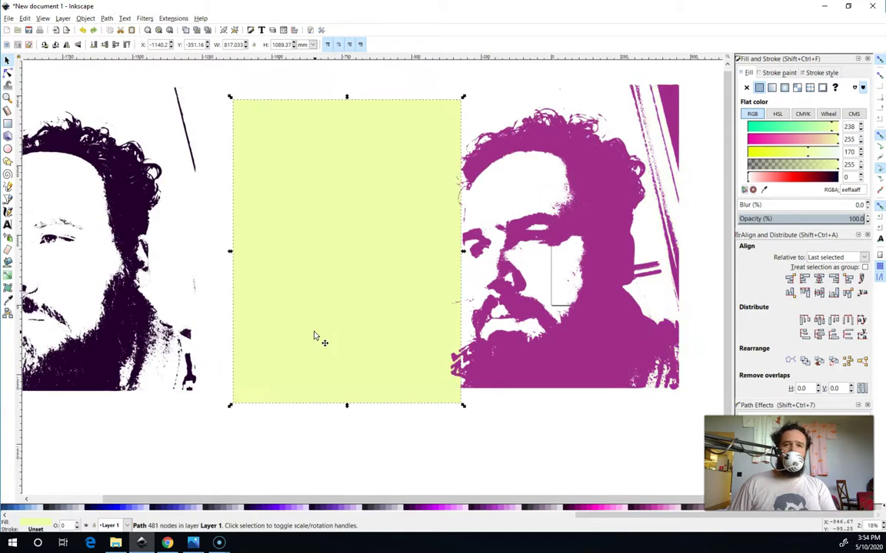
pyautogui.keyDown('ctrl'); pyautogui.scroll(1, 314, 336); pyautogui.keyUp('ctrl')
pyautogui.keyDown('ctrl'); pyautogui.scroll(1, 313, 335); pyautogui.keyUp('ctrl')
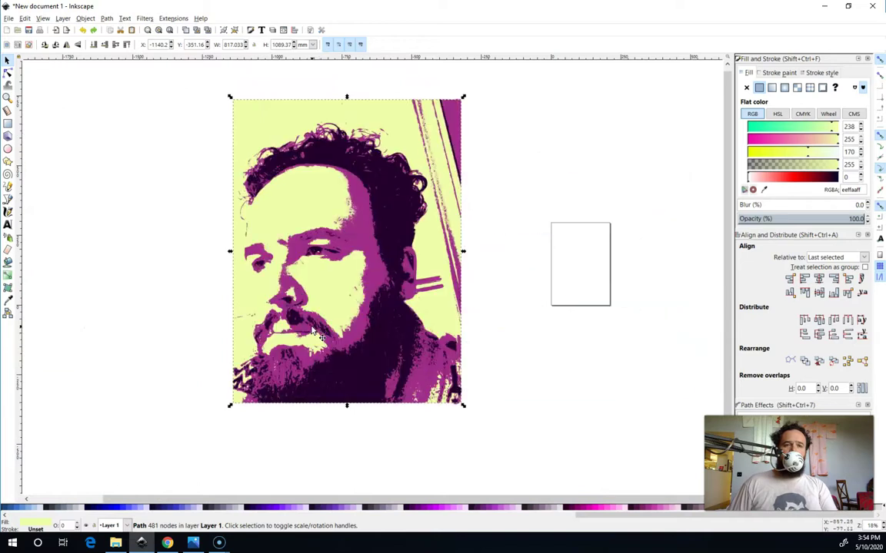
pyautogui.keyDown('ctrl'); pyautogui.scroll(2, 313, 330); pyautogui.keyUp('ctrl')
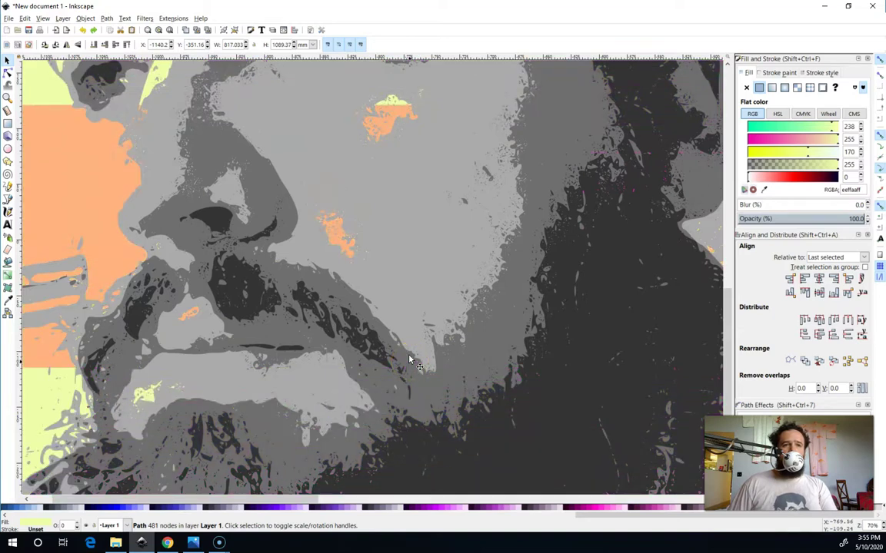
pyautogui.click(409, 352)
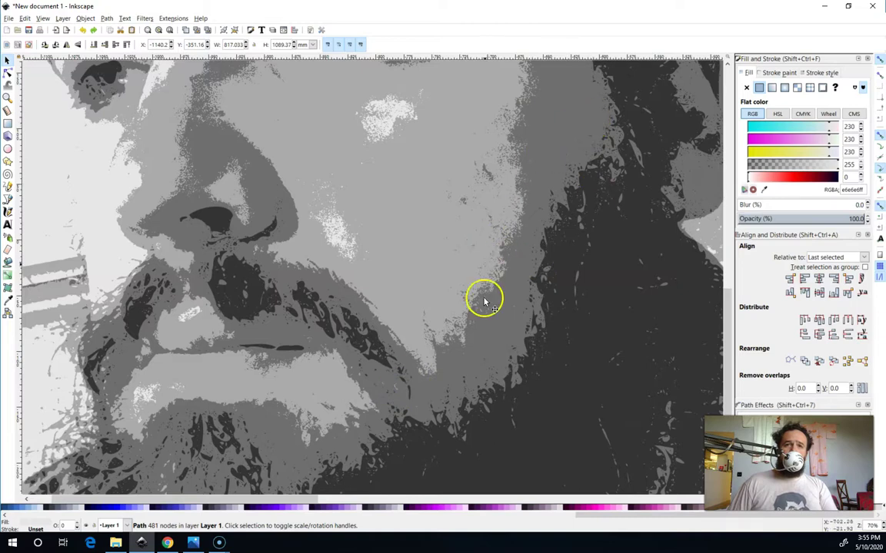
pyautogui.click(485, 322)
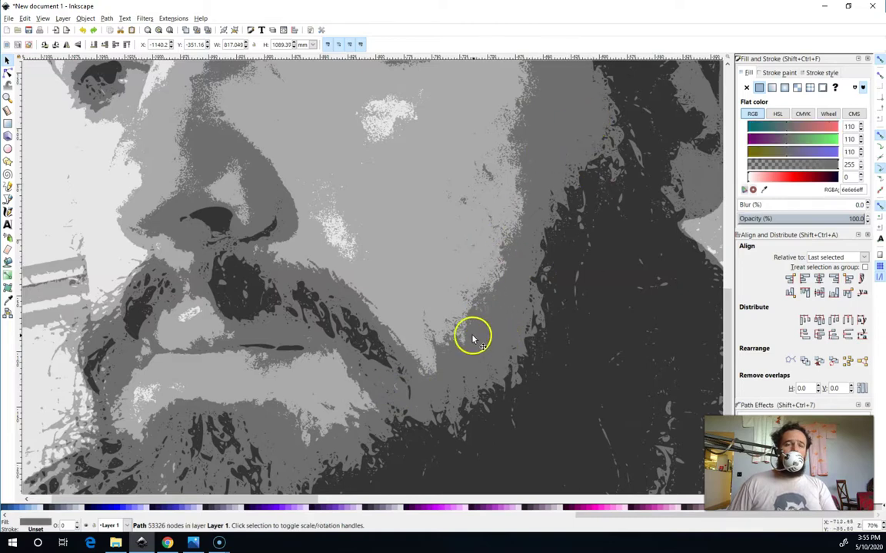
pyautogui.press('ctrl')
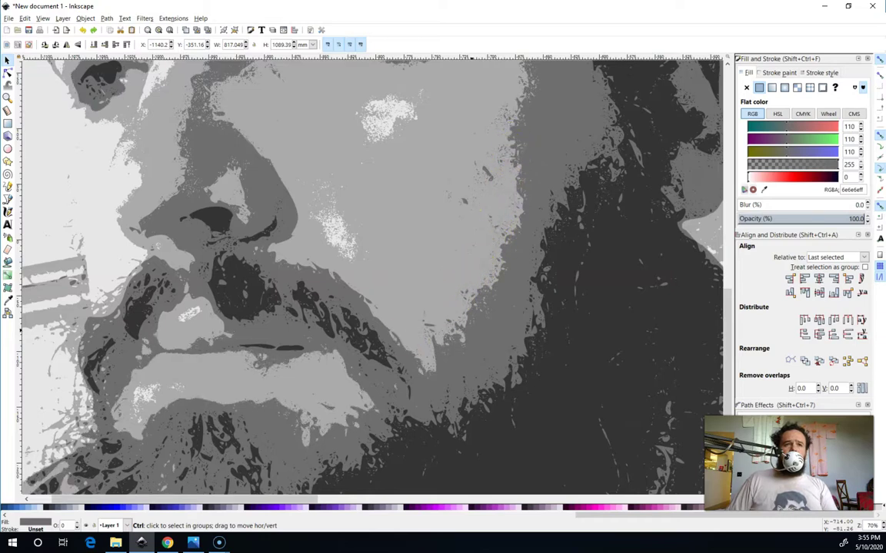
pyautogui.keyDown('ctrl'); pyautogui.click(381, 292); pyautogui.keyUp('ctrl')
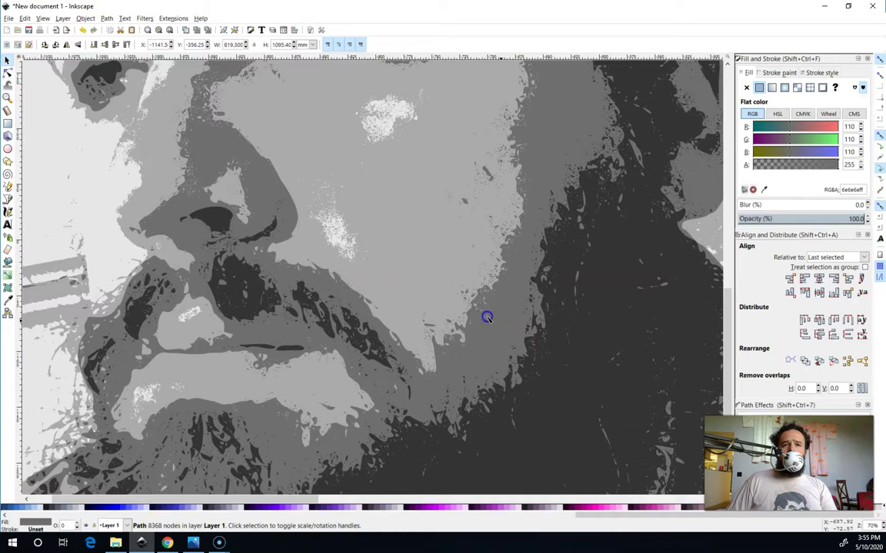
pyautogui.press('n')
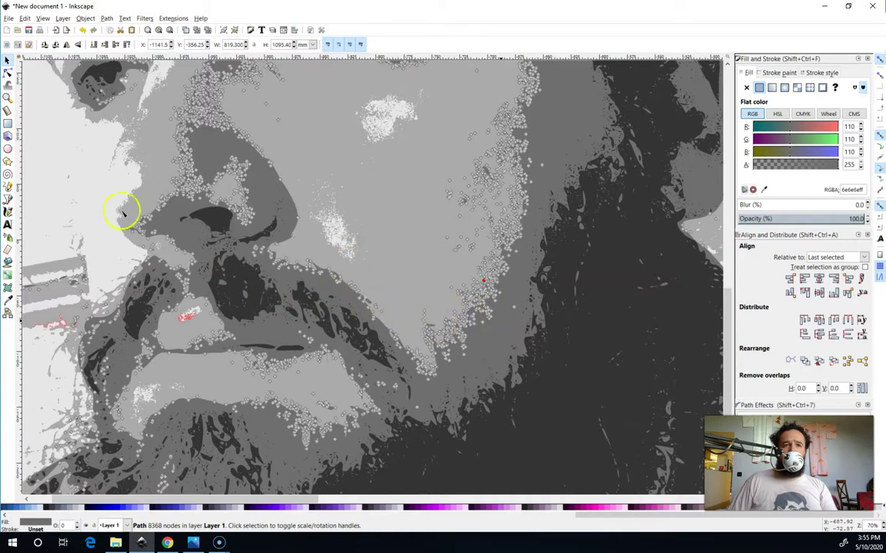
pyautogui.click(8, 69)
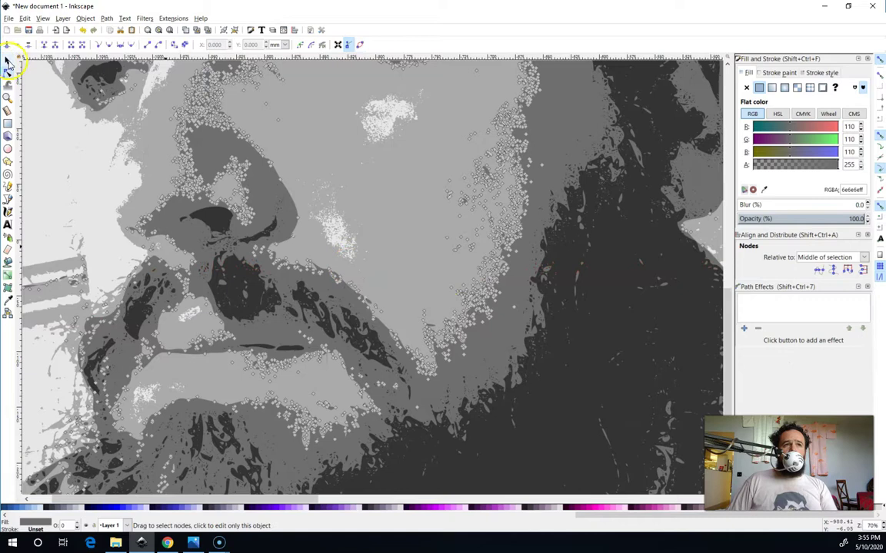
pyautogui.click(533, 269)
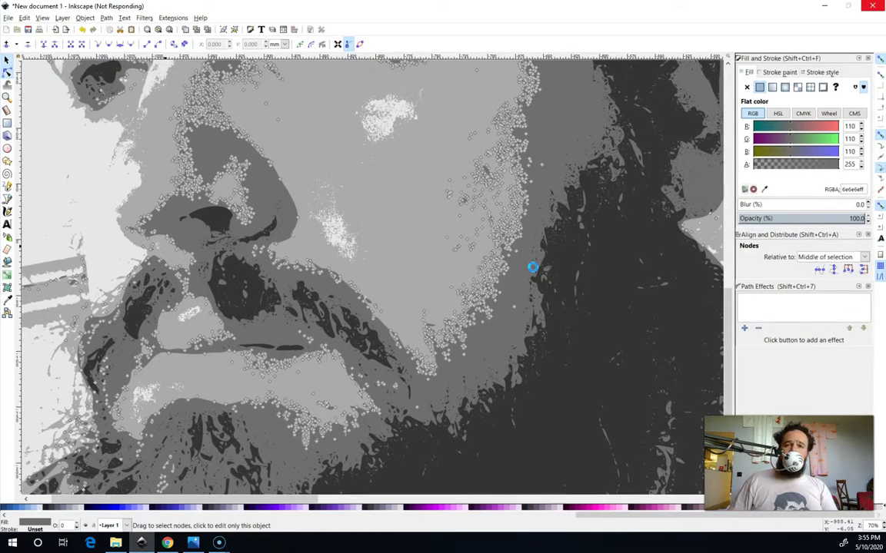
pyautogui.click(526, 268)
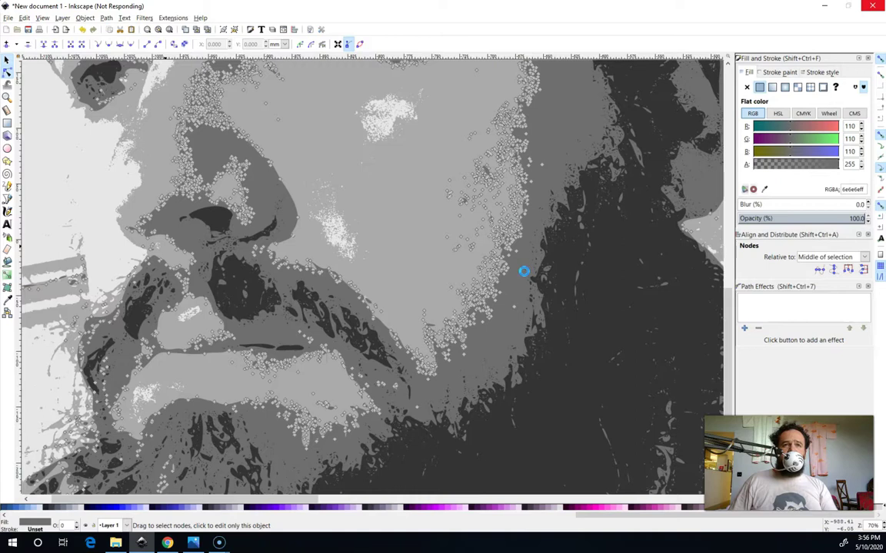
pyautogui.click(518, 271)
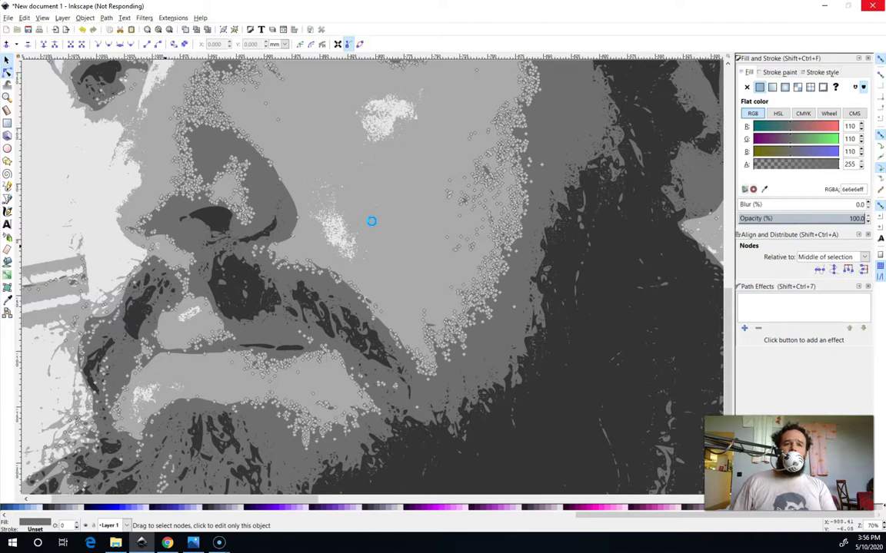
pyautogui.click(459, 266)
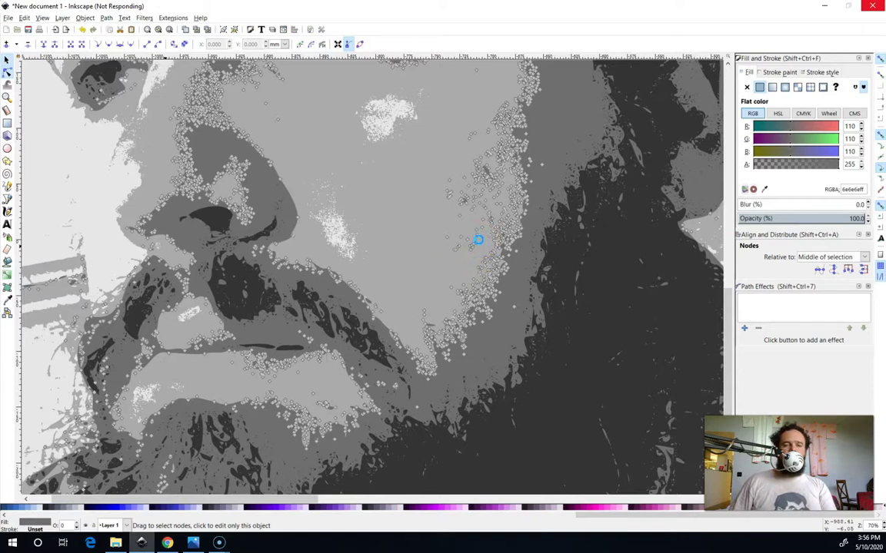
pyautogui.moveTo(465, 237)
pyautogui.mouseDown()
pyautogui.moveTo(538, 326)
pyautogui.moveTo(506, 329)
pyautogui.moveTo(555, 385)
pyautogui.moveTo(536, 460)
pyautogui.moveTo(615, 536)
pyautogui.moveTo(608, 509)
pyautogui.moveTo(581, 494)
pyautogui.moveTo(449, 356)
pyautogui.moveTo(469, 301)
pyautogui.moveTo(369, 346)
pyautogui.moveTo(355, 308)
pyautogui.moveTo(256, 309)
pyautogui.moveTo(253, 293)
pyautogui.moveTo(245, 305)
pyautogui.moveTo(380, 362)
pyautogui.moveTo(329, 327)
pyautogui.moveTo(233, 310)
pyautogui.moveTo(399, 347)
pyautogui.moveTo(407, 366)
pyautogui.moveTo(451, 377)
pyautogui.moveTo(409, 357)
pyautogui.moveTo(365, 235)
pyautogui.mouseUp()
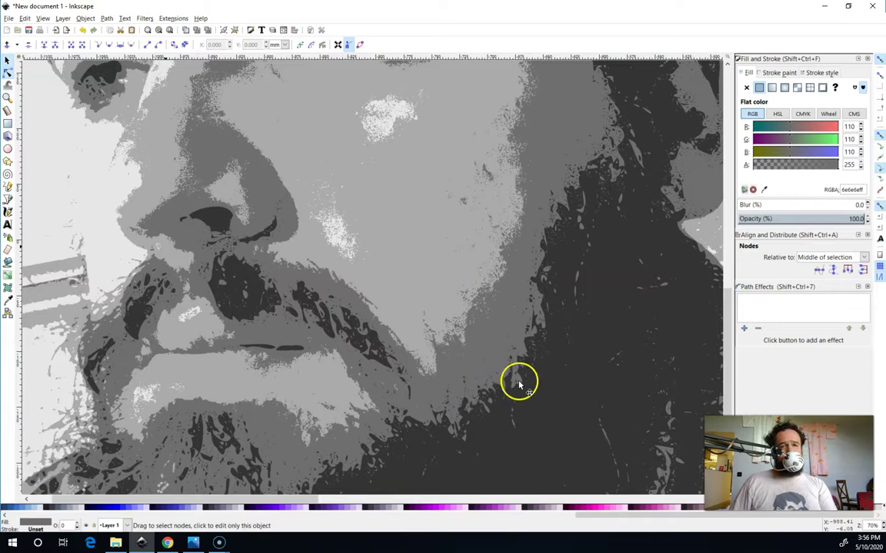
pyautogui.press('Escape')
pyautogui.press('s')
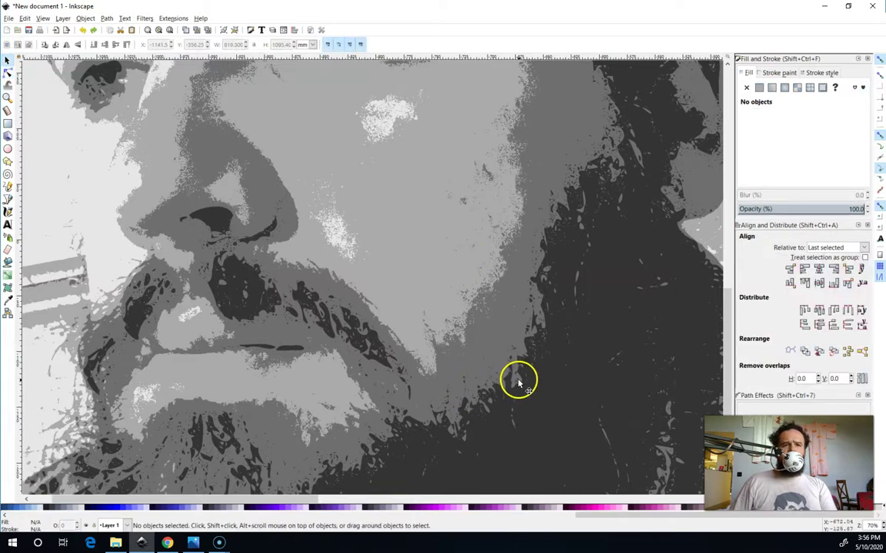
# - Rubber-band select the grey traced portrait and its photo, then delete both
pyautogui.click(470, 350)
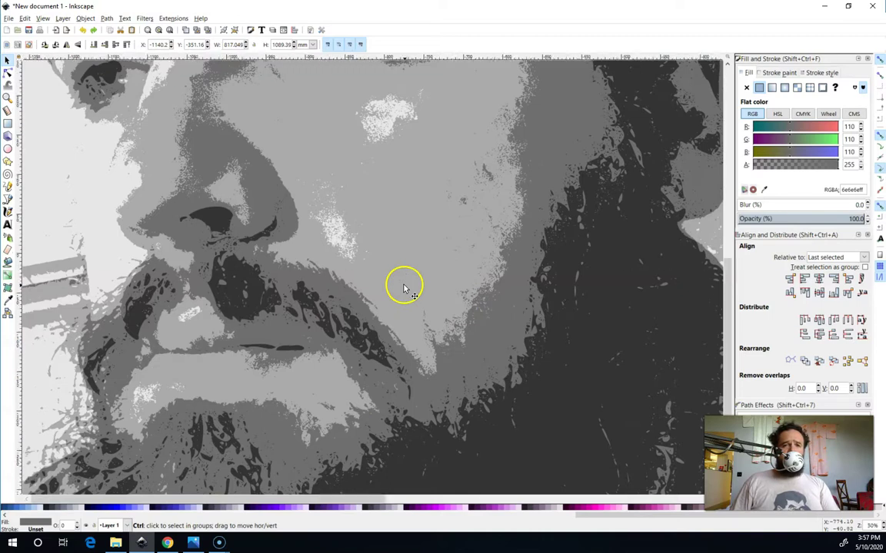
pyautogui.scroll(-2, 406, 288)
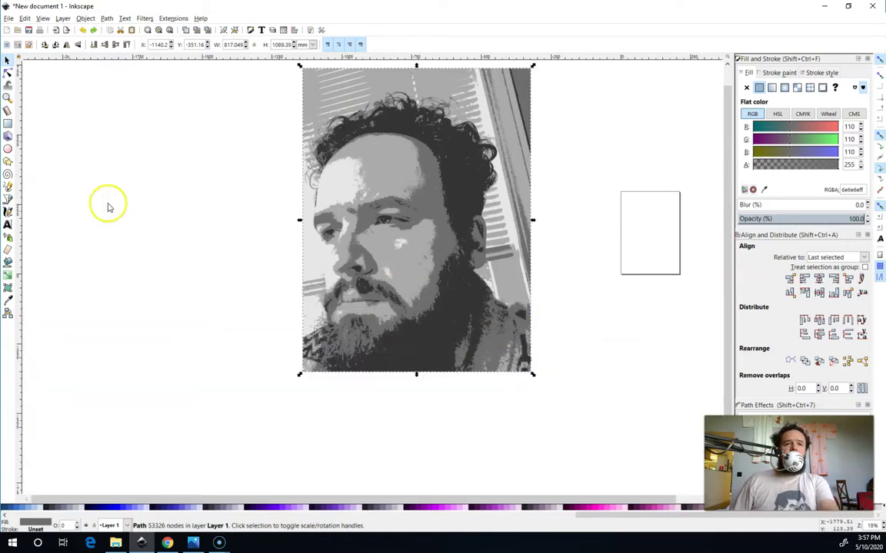
pyautogui.click(149, 377)
pyautogui.moveTo(187, 413); pyautogui.dragTo(581, 67)
pyautogui.press('Delete')
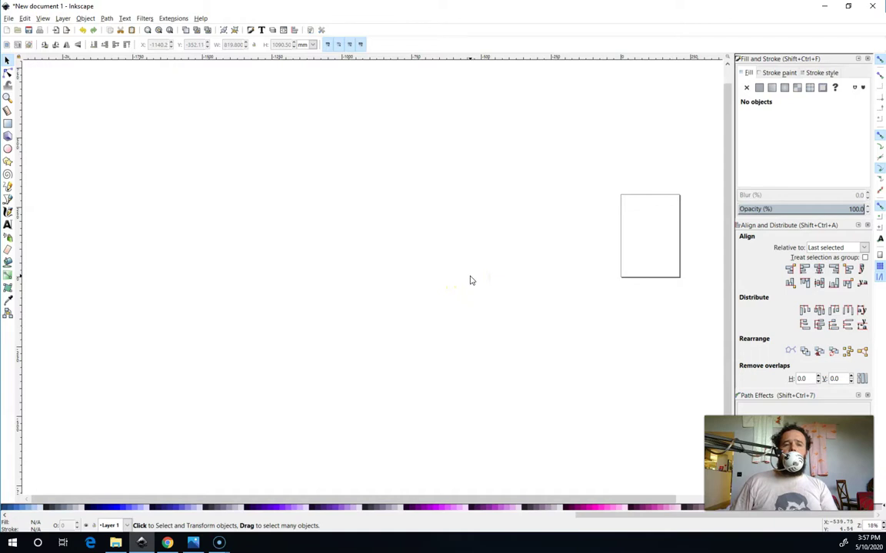
# - Show IMG_6428.JPG in Photos on the left and launch Snipping Tool via a 'snipping' search
pyautogui.click(194, 543)
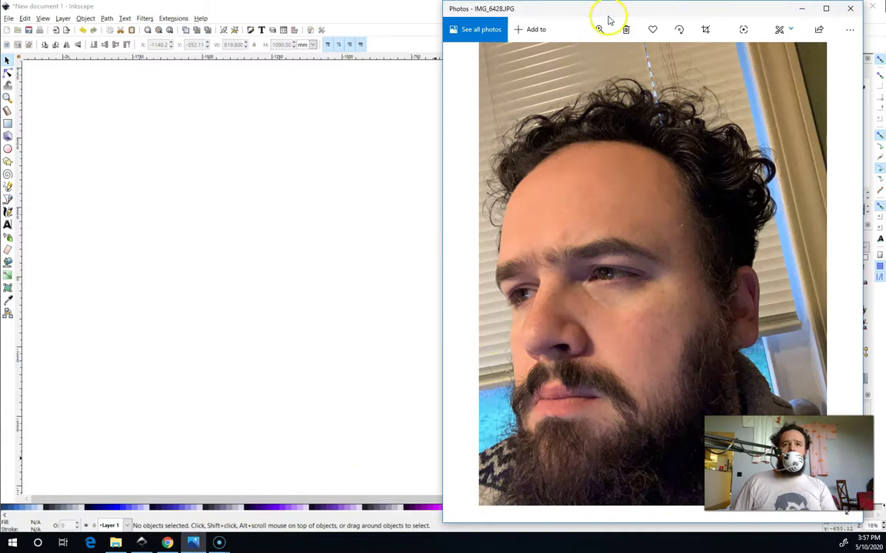
pyautogui.moveTo(607, 12); pyautogui.dragTo(348, 12)
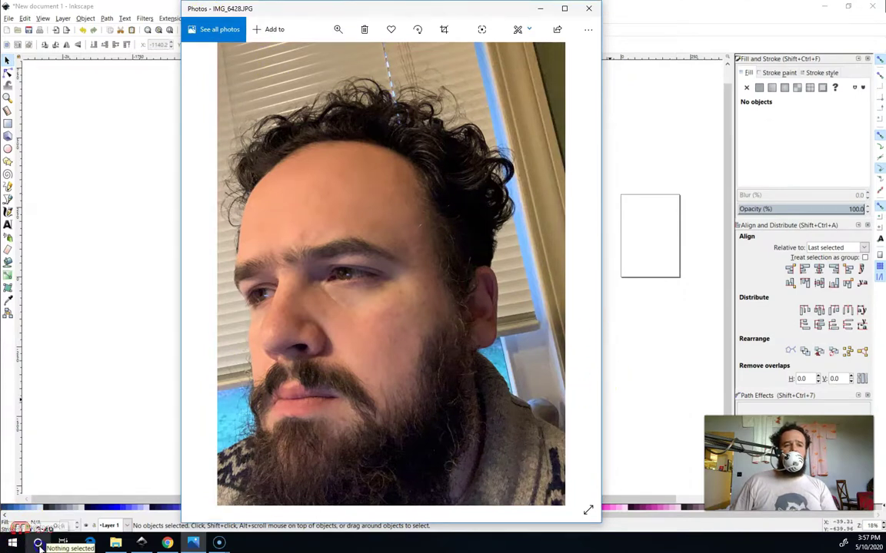
pyautogui.click(37, 542)
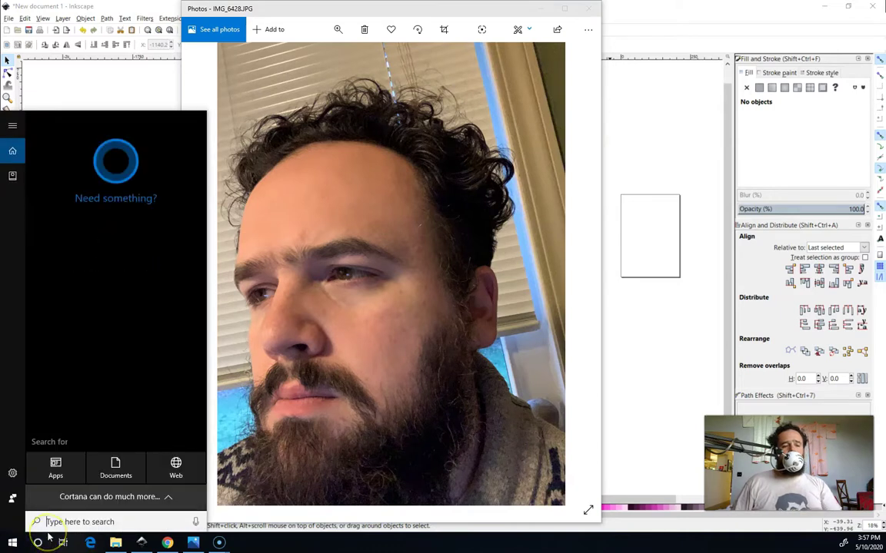
pyautogui.write('snip')
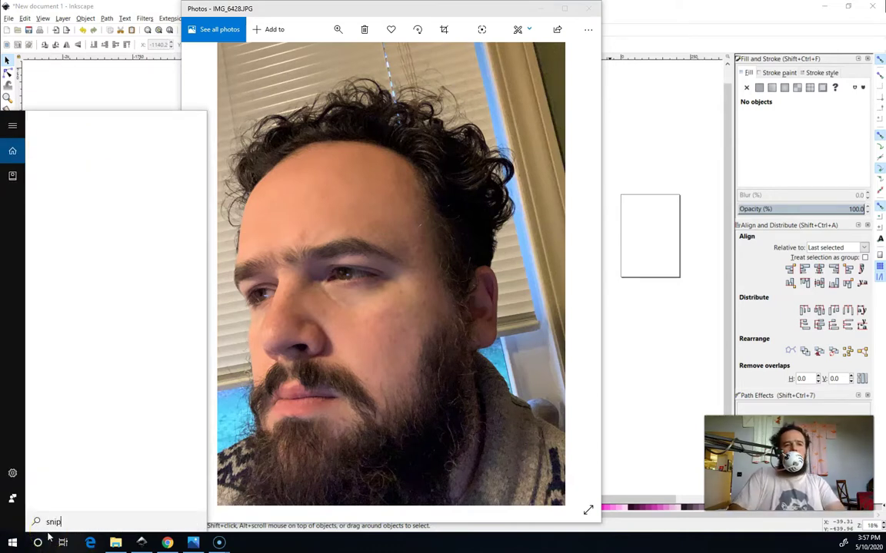
pyautogui.write('ping')
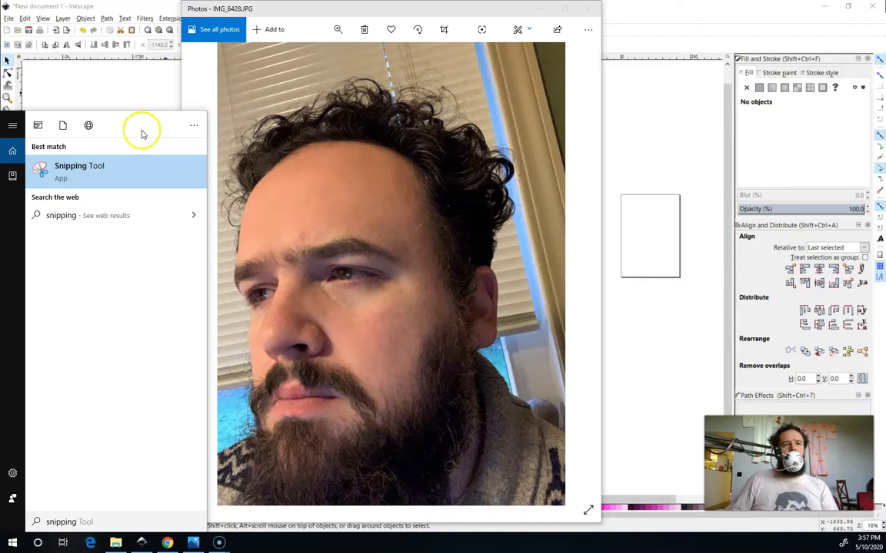
pyautogui.click(122, 170)
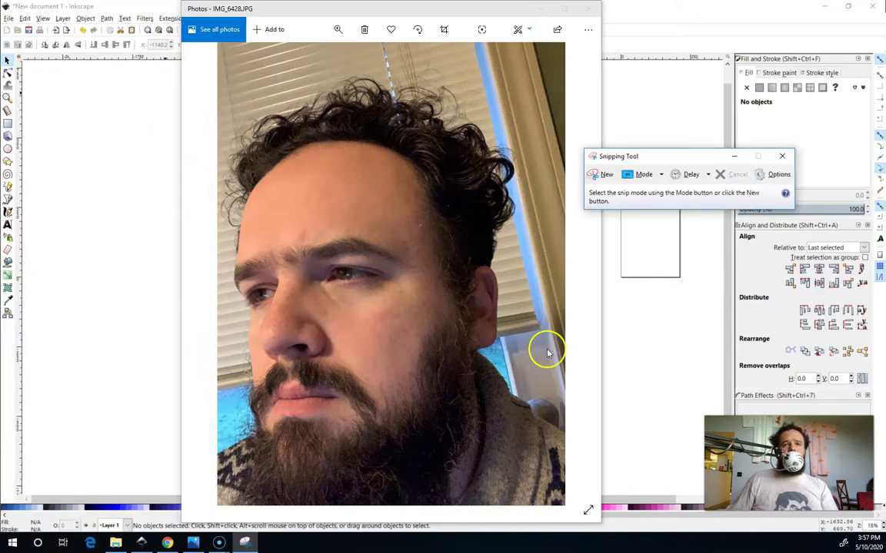
# - Take a new snip covering the whole bearded portrait photo
pyautogui.click(602, 175)
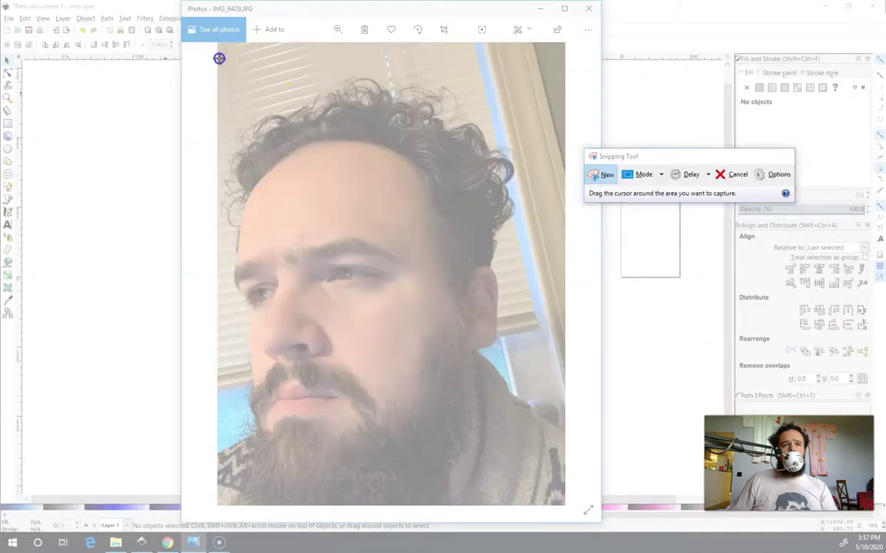
pyautogui.moveTo(219, 56); pyautogui.dragTo(562, 500)
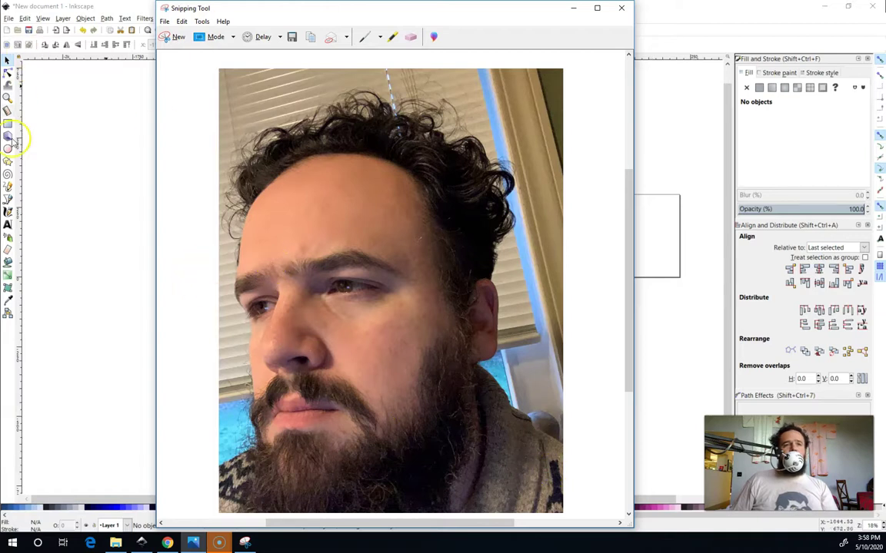
# - Paste the snipped portrait beside the blank page and zoom in to frame both
pyautogui.click(96, 149)
pyautogui.rightClick(174, 246)
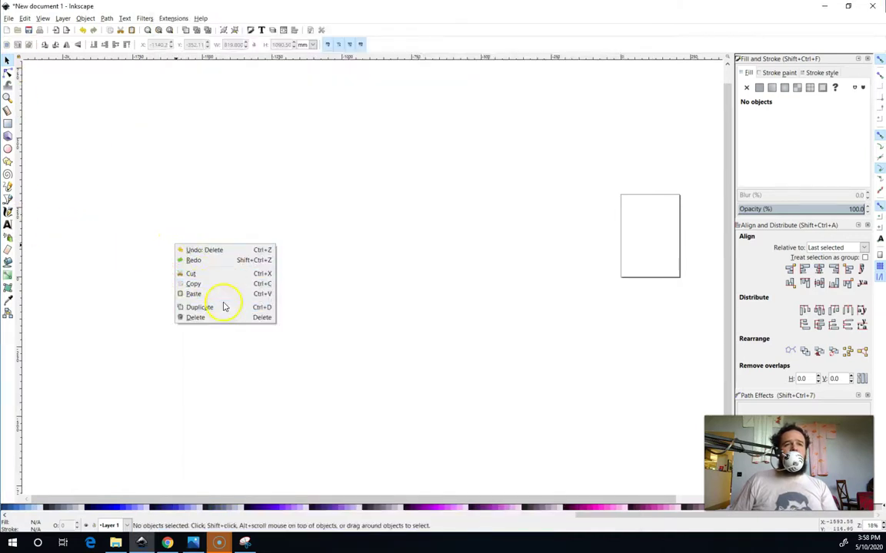
pyautogui.click(222, 294)
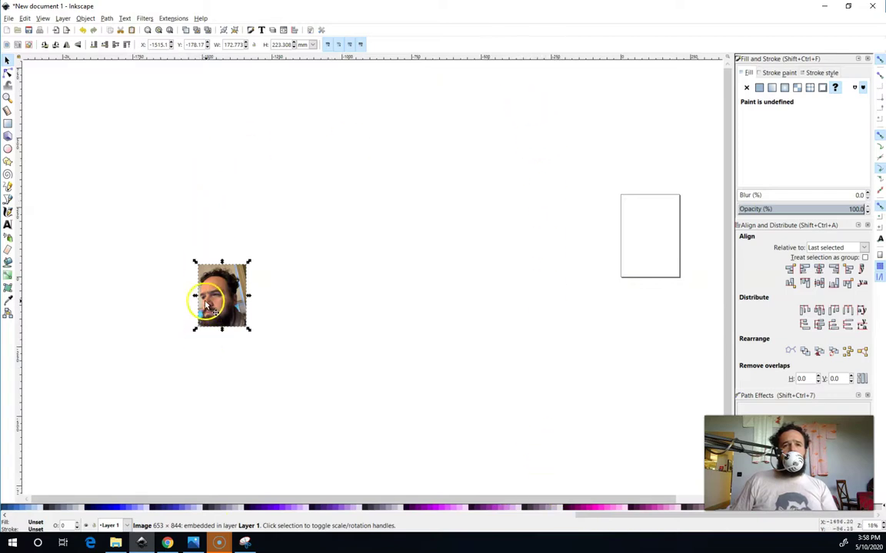
pyautogui.moveTo(198, 301); pyautogui.dragTo(580, 245)
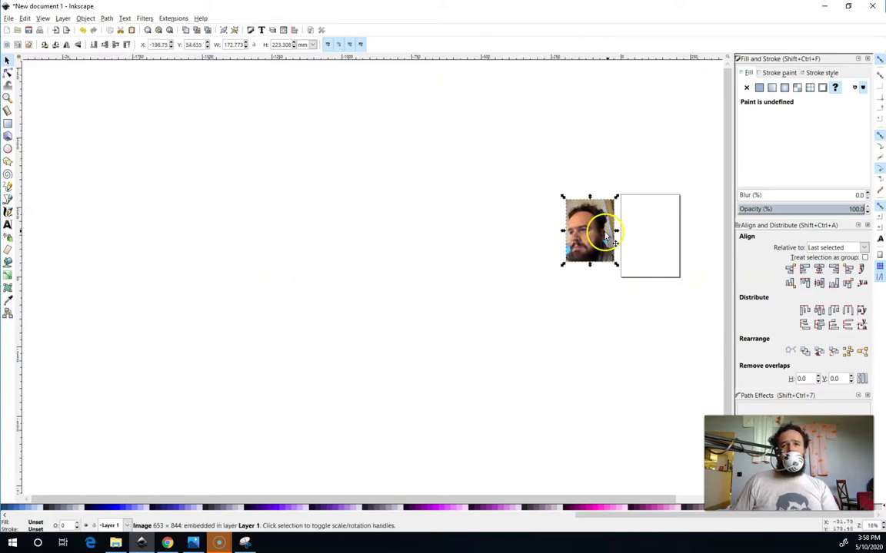
pyautogui.scroll(3, 653, 241)
pyautogui.scroll(1, 652, 239)
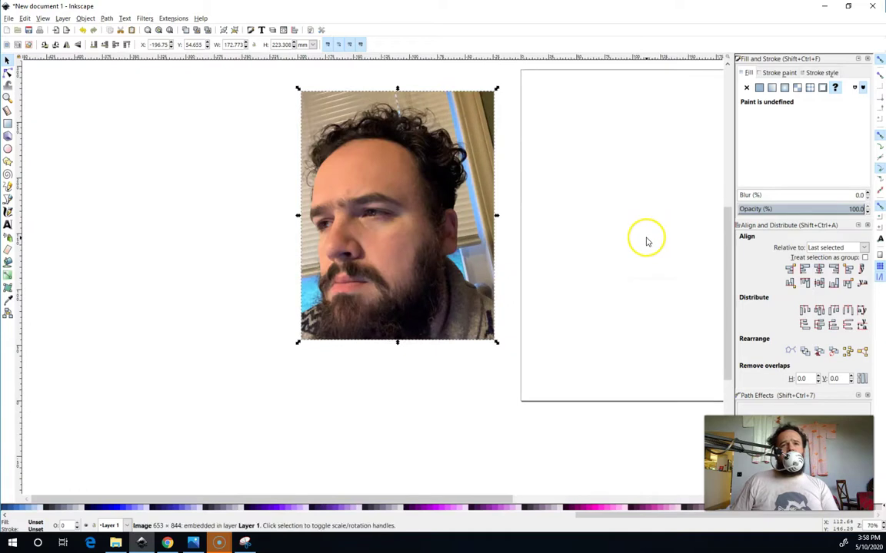
pyautogui.moveTo(635, 239); pyautogui.dragTo(481, 264)
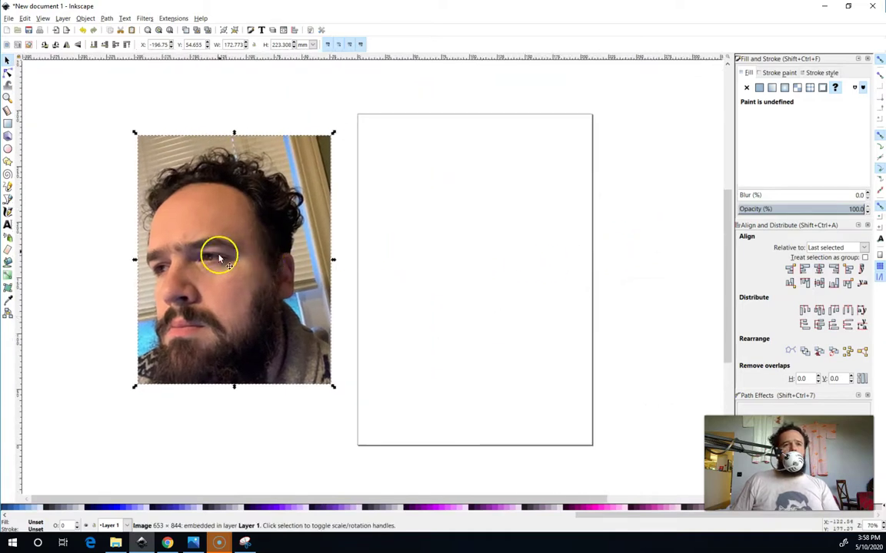
pyautogui.rightClick(223, 229)
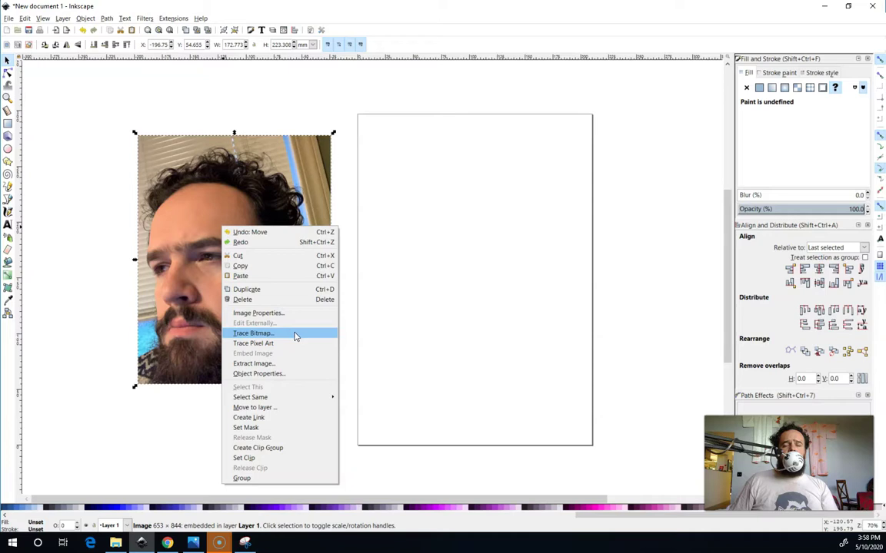
pyautogui.click(593, 267)
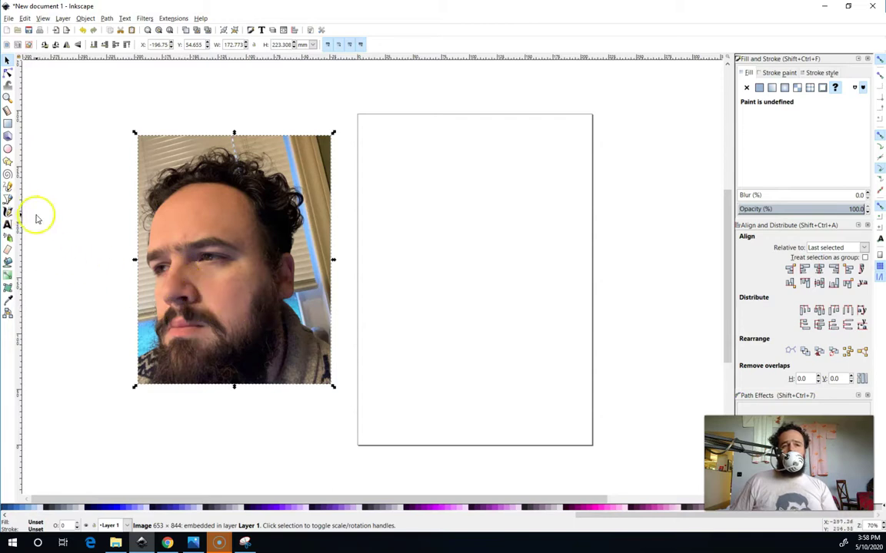
pyautogui.rightClick(259, 263)
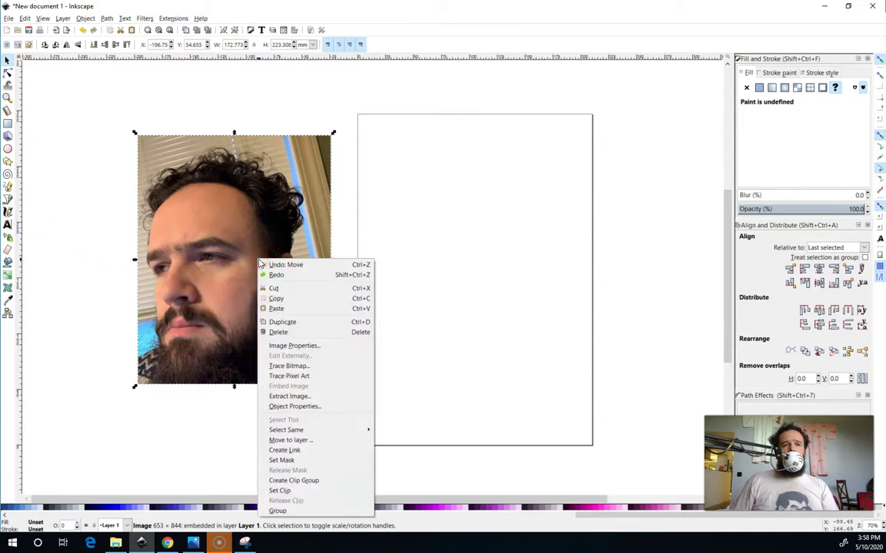
# - Open Trace Bitmap for the photo and preview a Colors trace with more scans
pyautogui.click(290, 365)
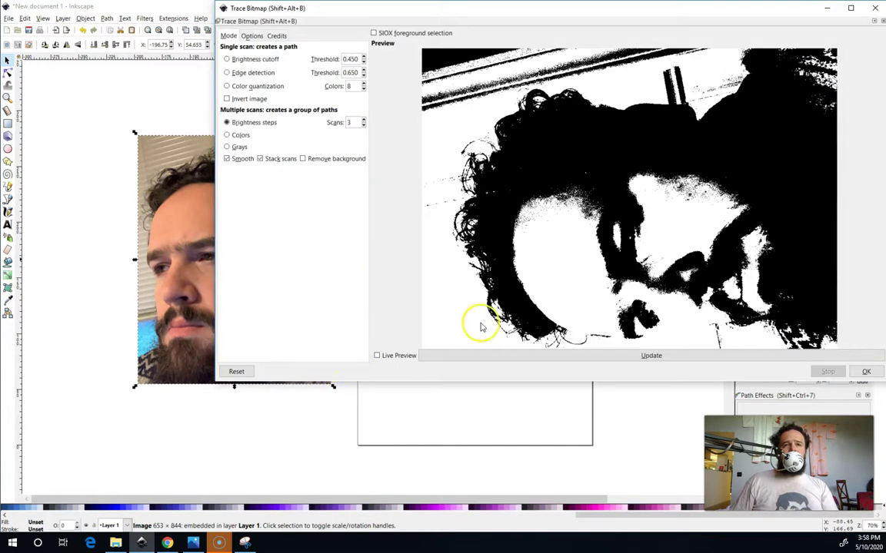
pyautogui.click(645, 358)
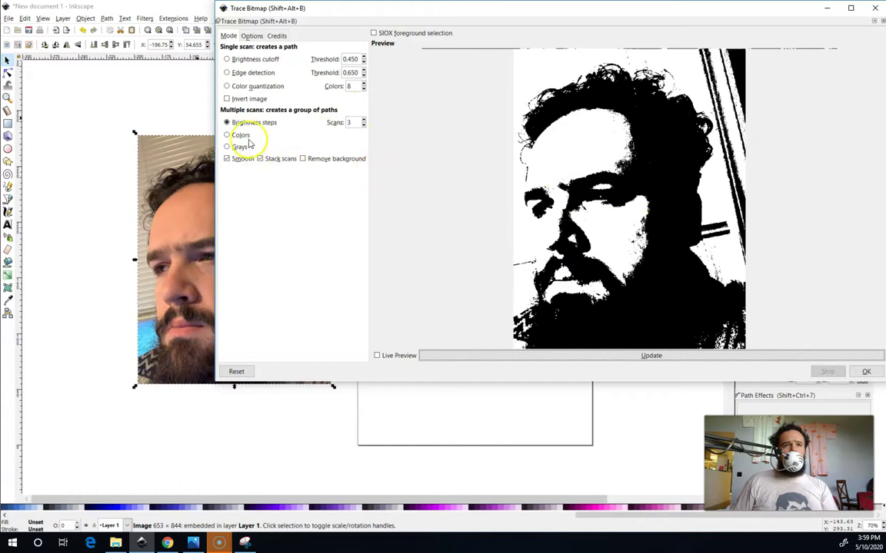
pyautogui.click(309, 35)
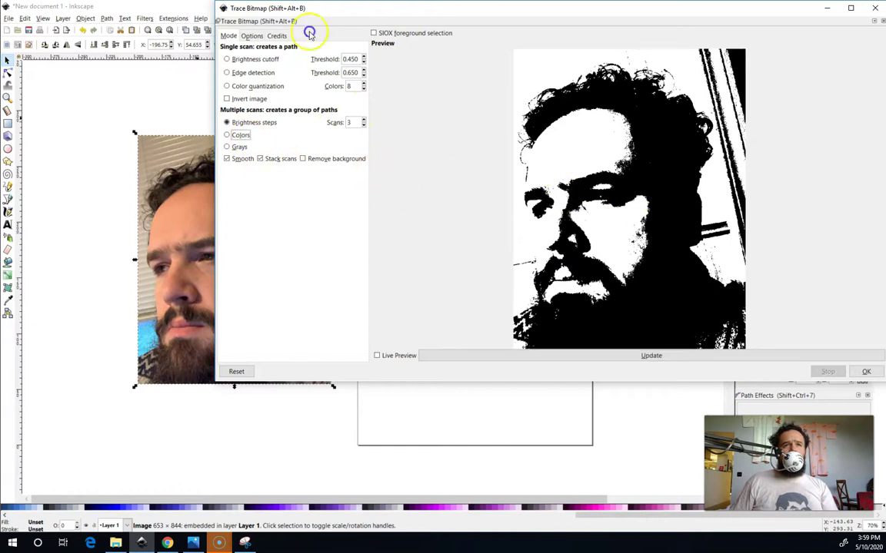
pyautogui.click(512, 355)
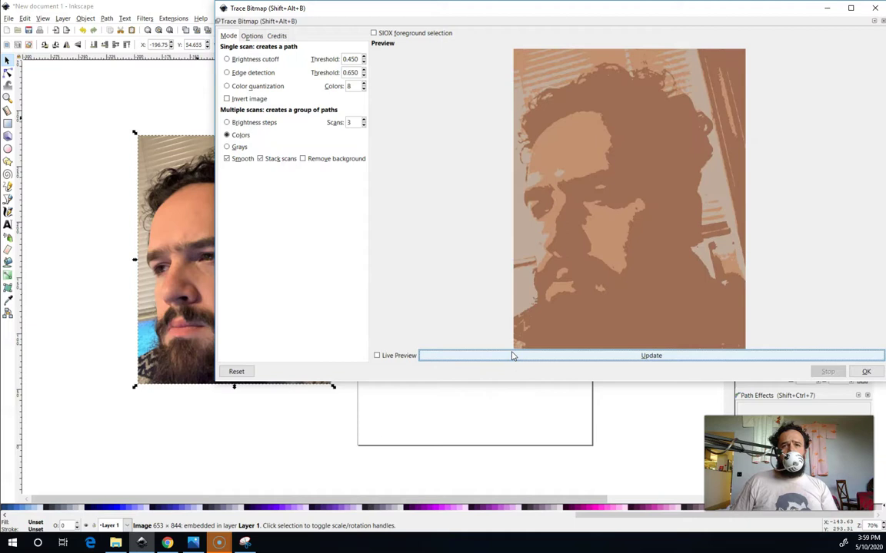
pyautogui.click(364, 119)
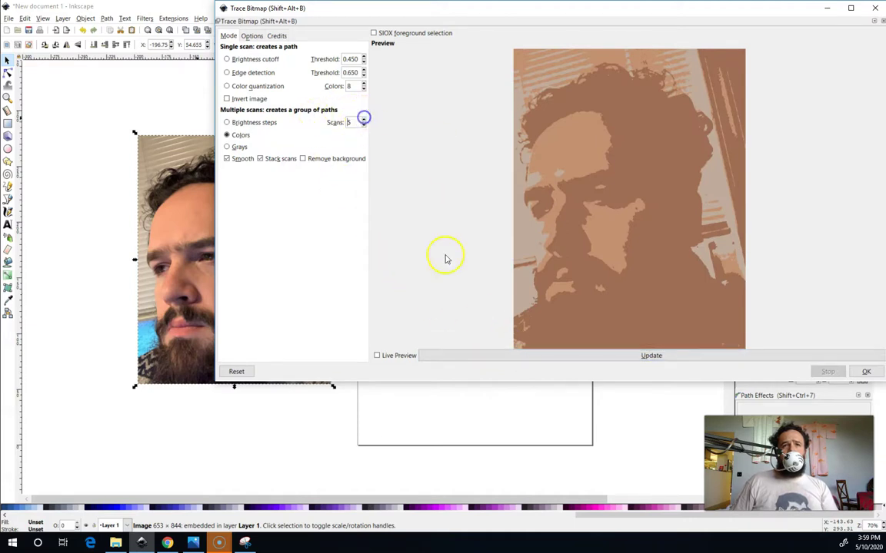
pyautogui.click(489, 358)
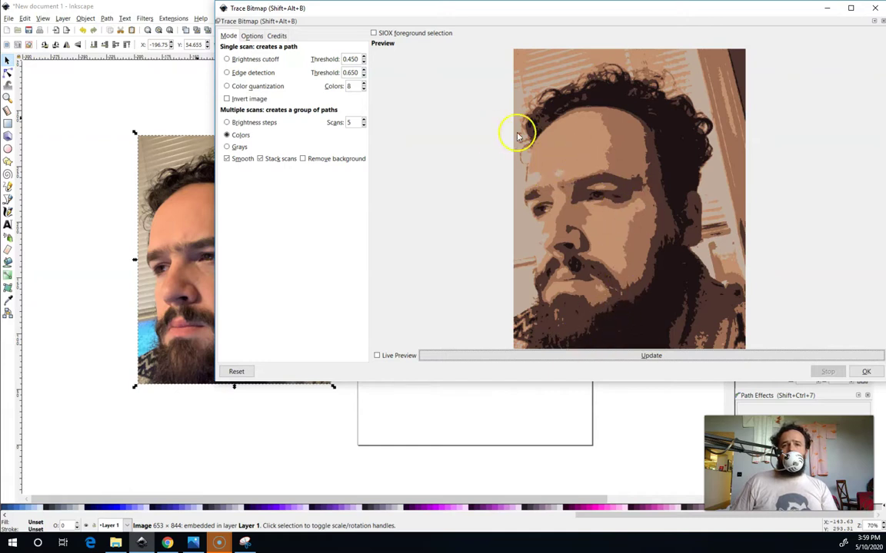
# - Preview Grey levels traces, toggling Stack scans off and on and reducing to 4 scans
pyautogui.click(238, 148)
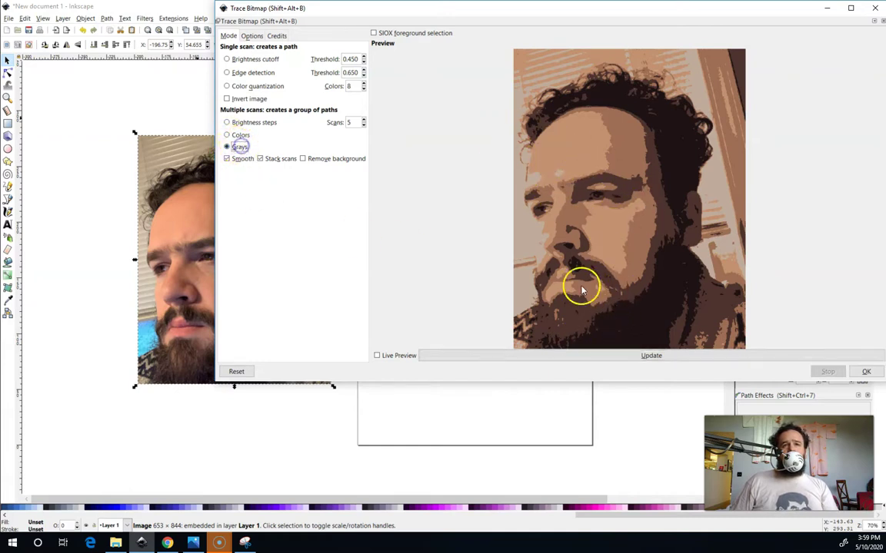
pyautogui.click(586, 356)
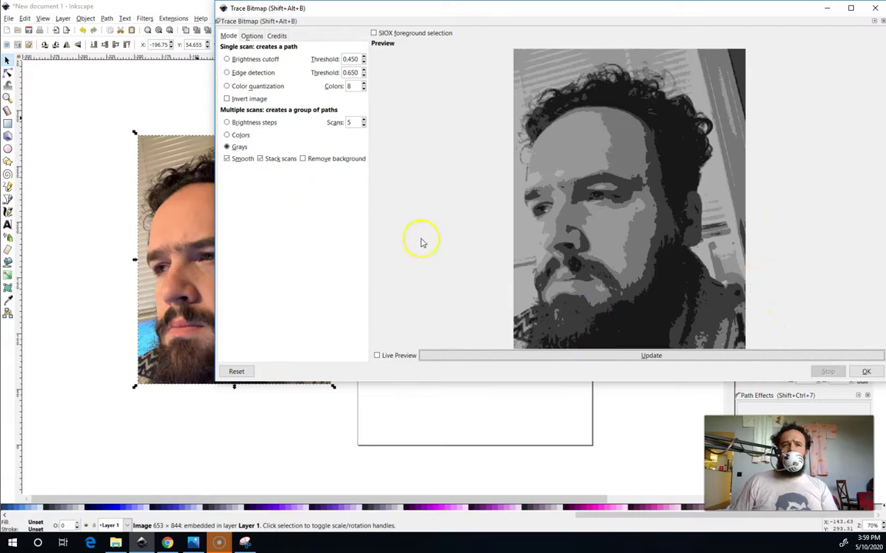
pyautogui.click(284, 160)
pyautogui.click(640, 359)
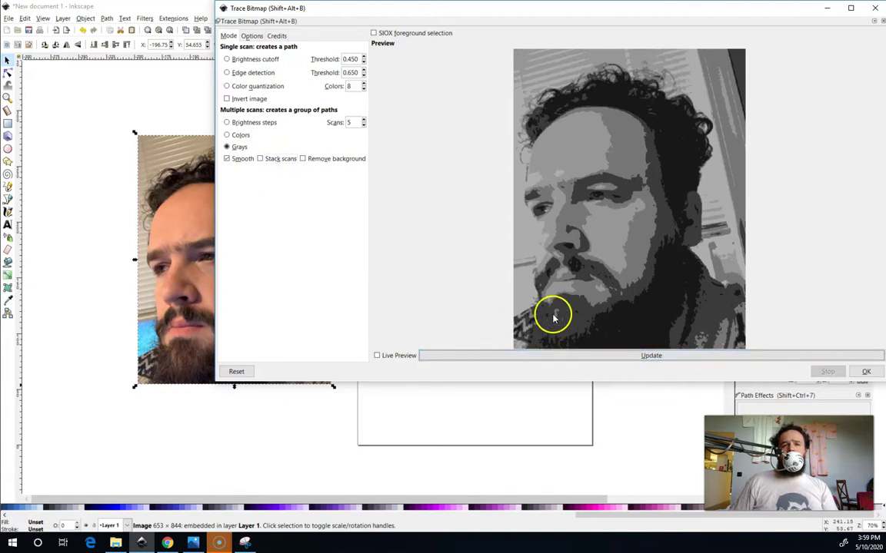
pyautogui.click(260, 159)
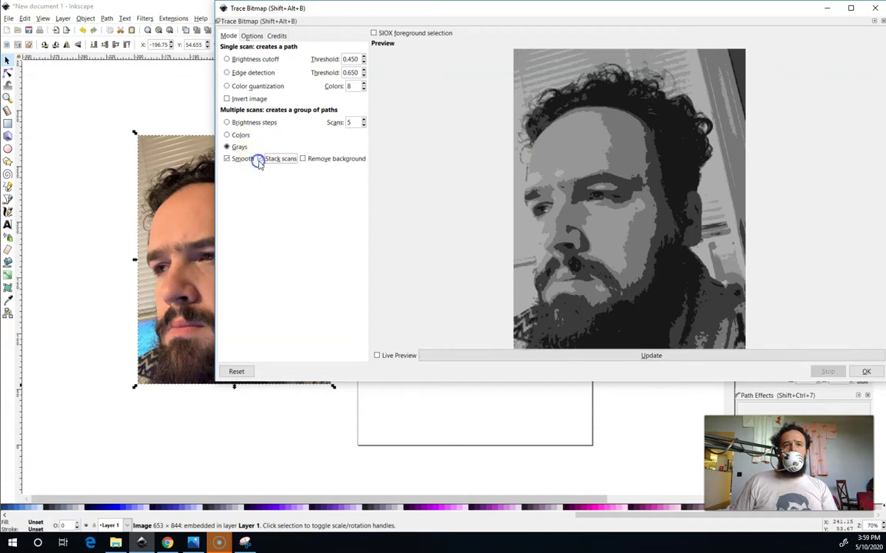
pyautogui.click(269, 159)
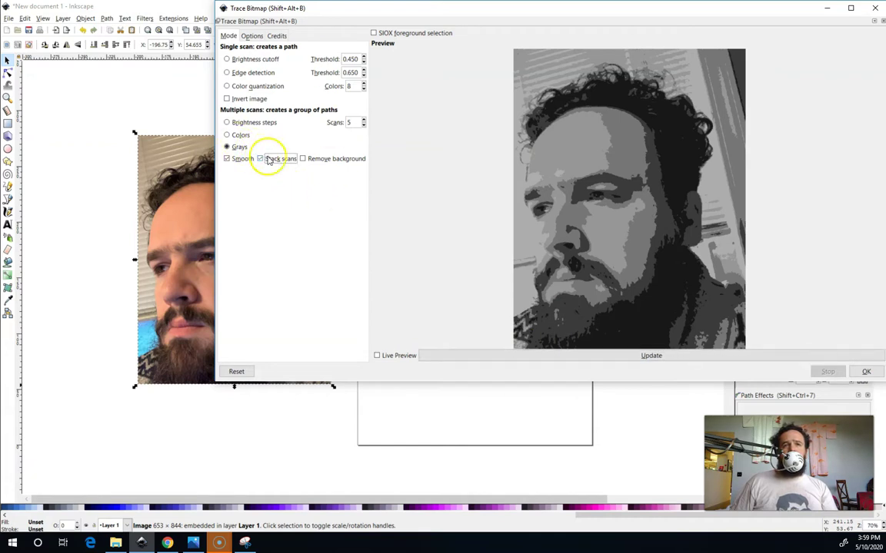
pyautogui.click(363, 127)
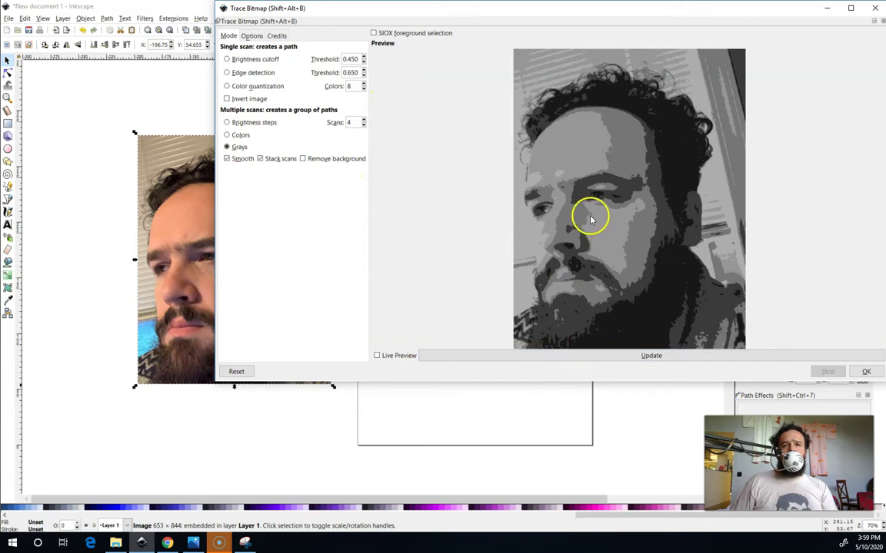
pyautogui.click(575, 358)
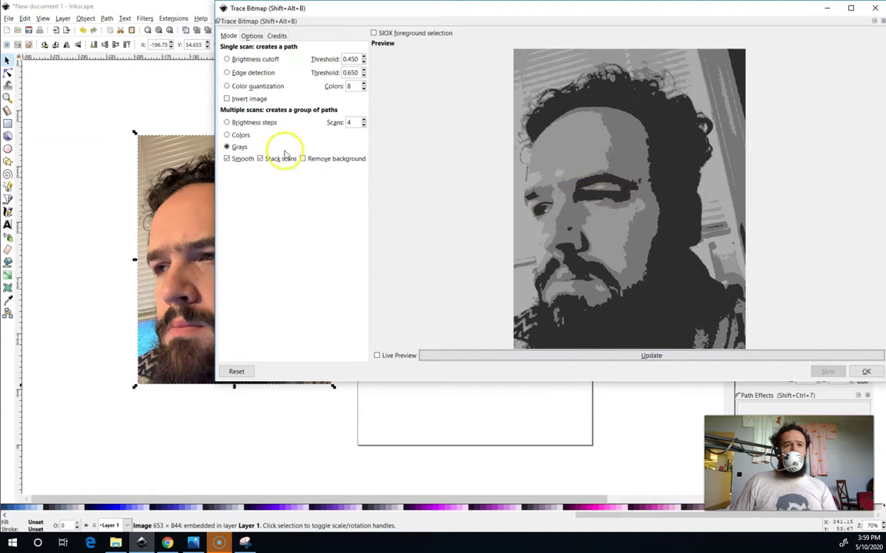
# - Switch back to Colors, raise scans to 6 and refresh the preview
pyautogui.click(245, 135)
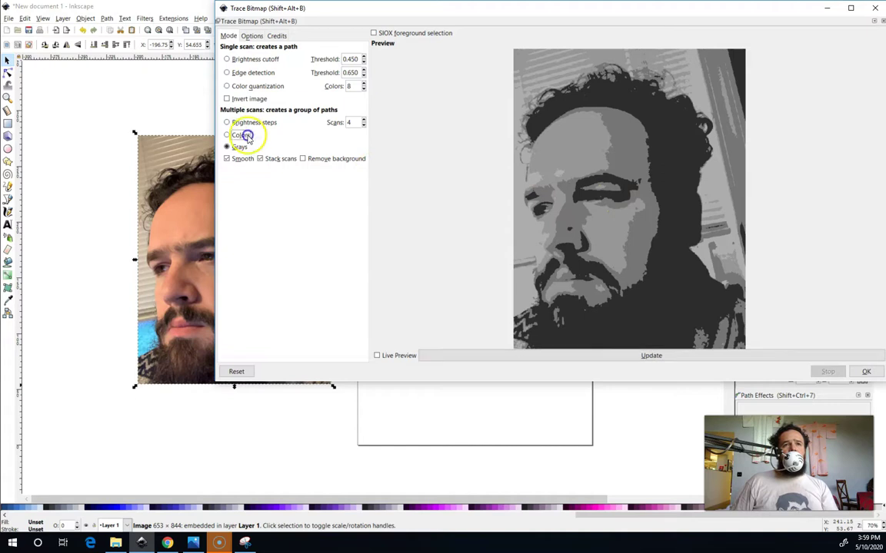
pyautogui.click(574, 358)
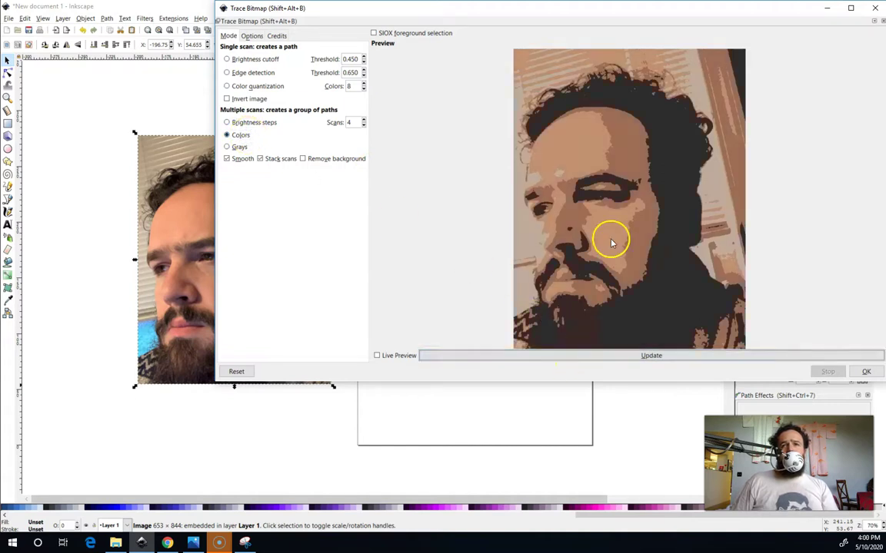
pyautogui.click(363, 120)
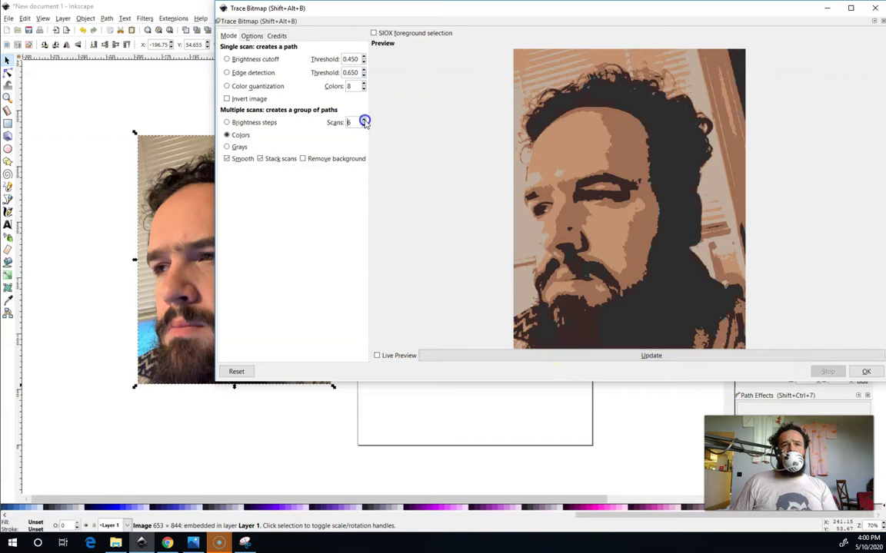
pyautogui.click(530, 356)
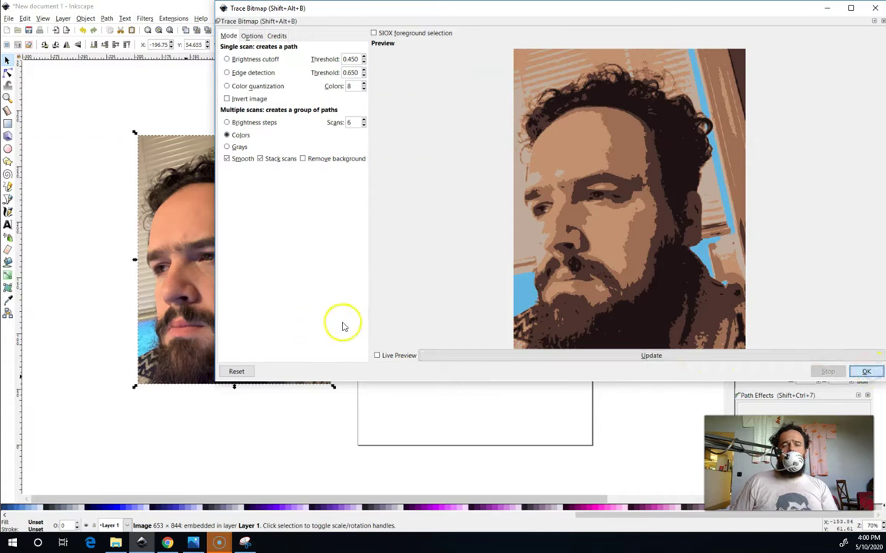
# - Run the 6-scan colour trace, close the dialog and position the traced group on the page
pyautogui.press('Return')
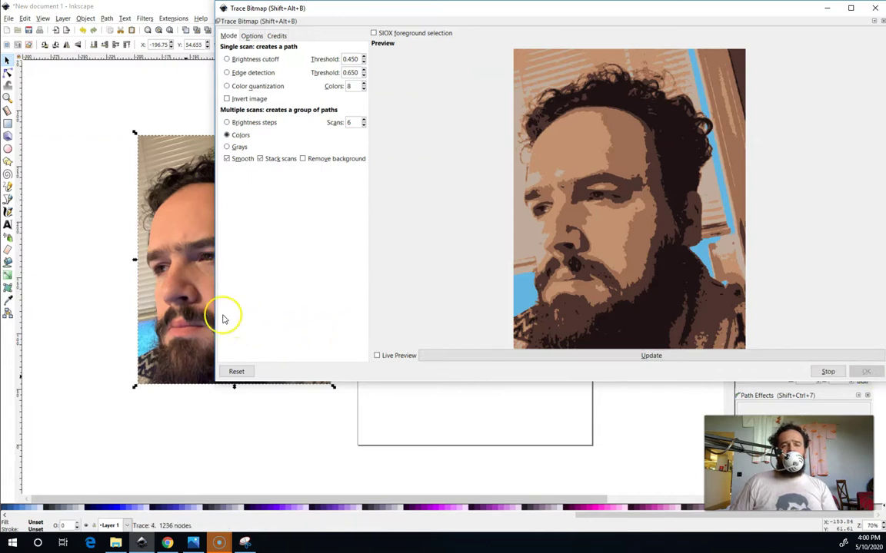
pyautogui.click(875, 7)
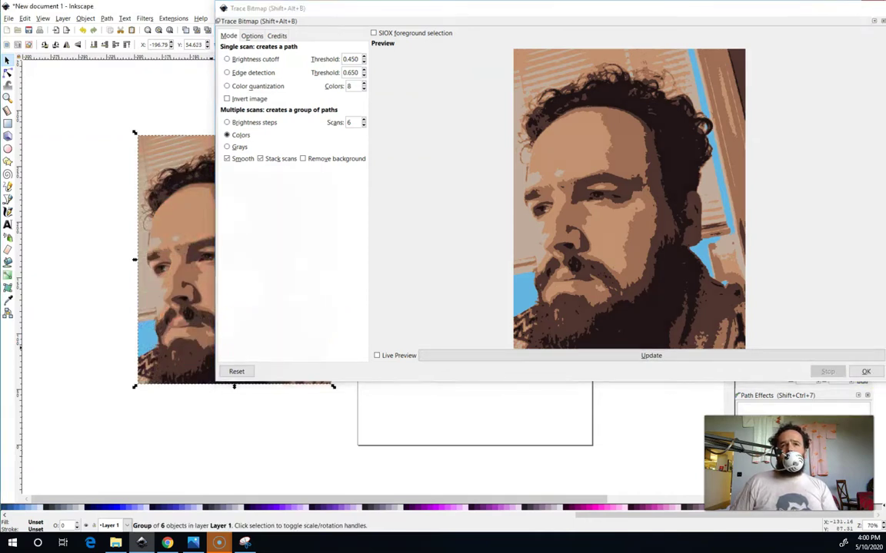
pyautogui.moveTo(262, 345); pyautogui.dragTo(507, 329)
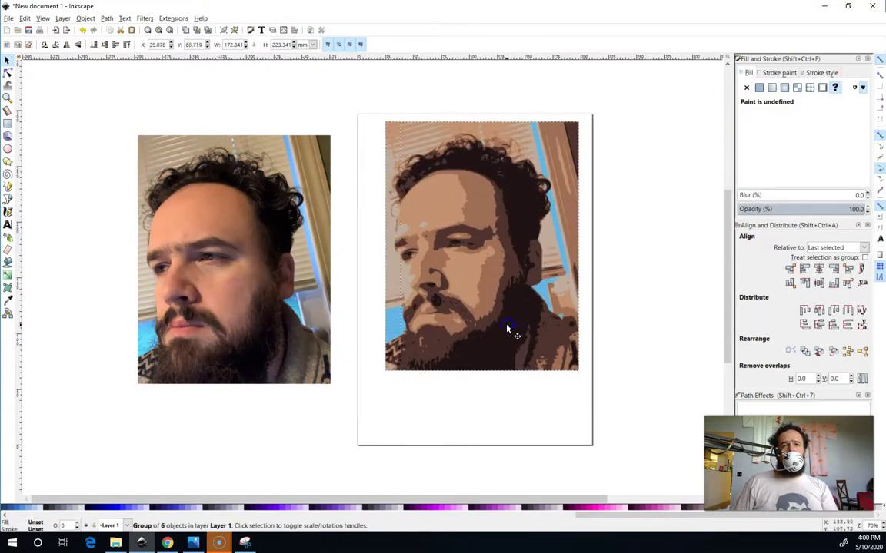
pyautogui.scroll(2, 504, 331)
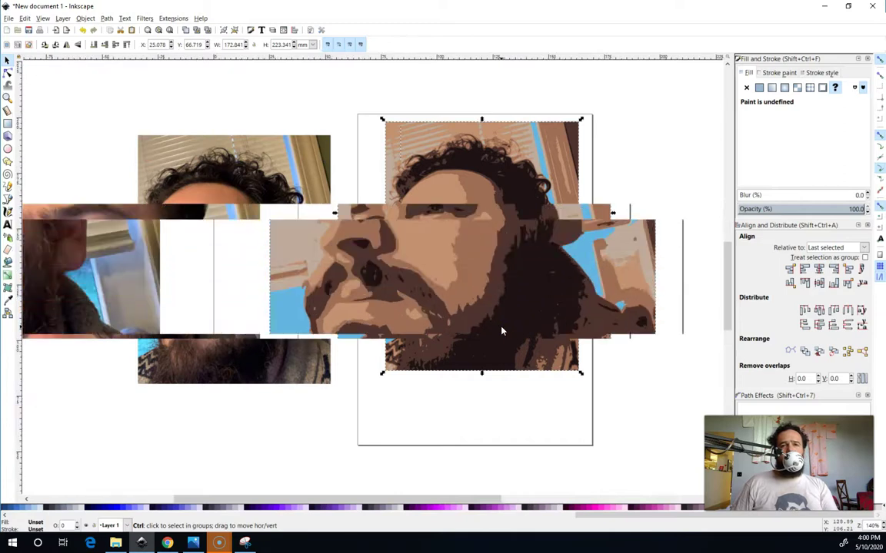
pyautogui.scroll(1, 501, 331)
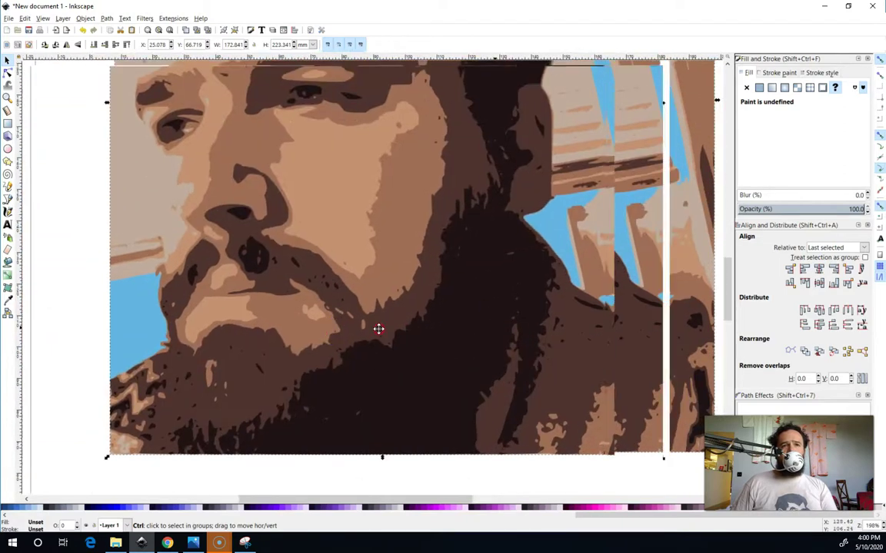
pyautogui.moveTo(379, 329); pyautogui.dragTo(405, 363)
pyautogui.scroll(-2, 405, 365)
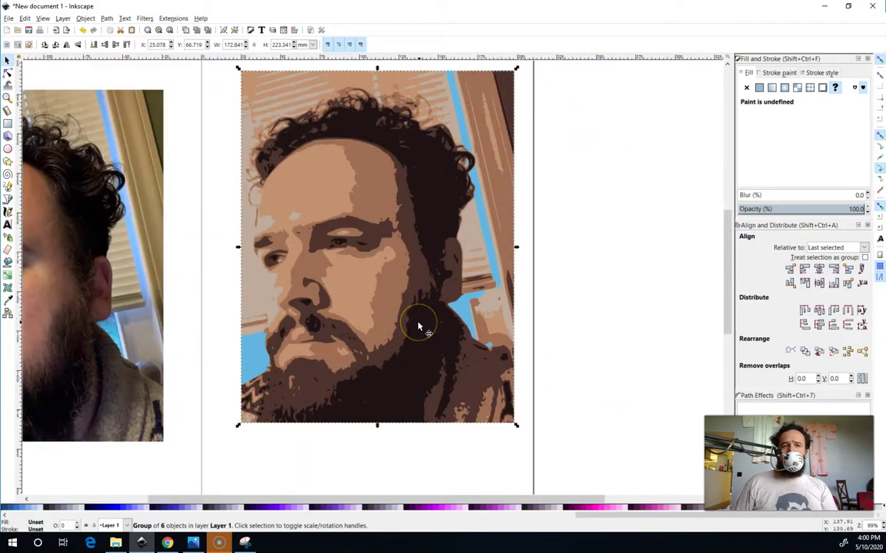
# - Ungroup the traced portrait into six separate paths, then deselect and zoom out
pyautogui.rightClick(419, 323)
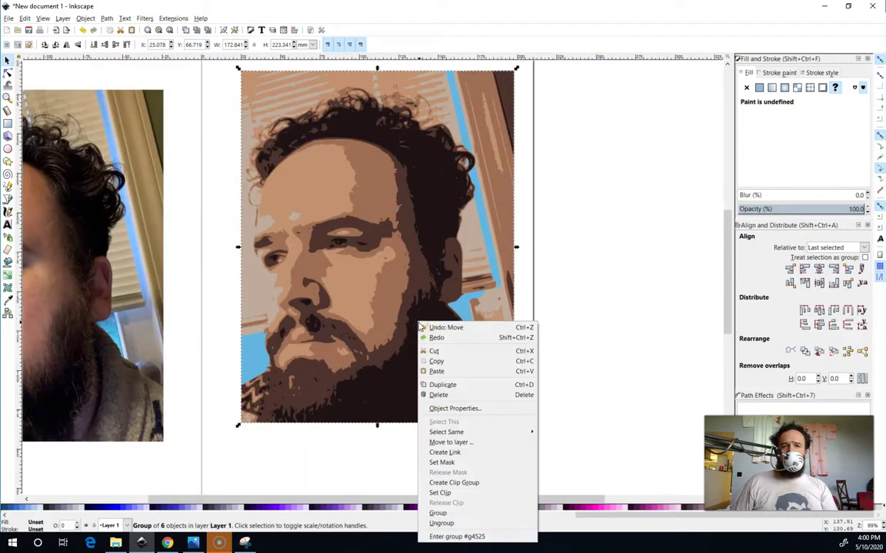
pyautogui.click(454, 522)
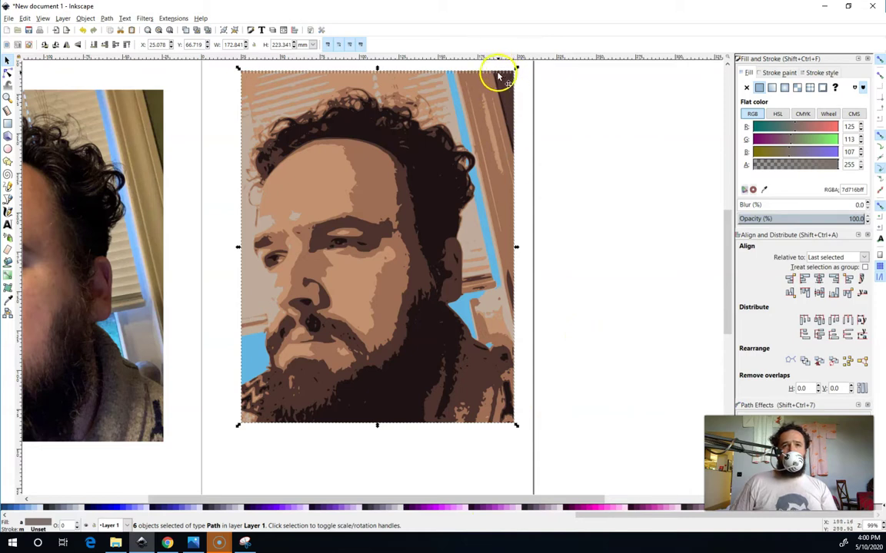
pyautogui.click(595, 184)
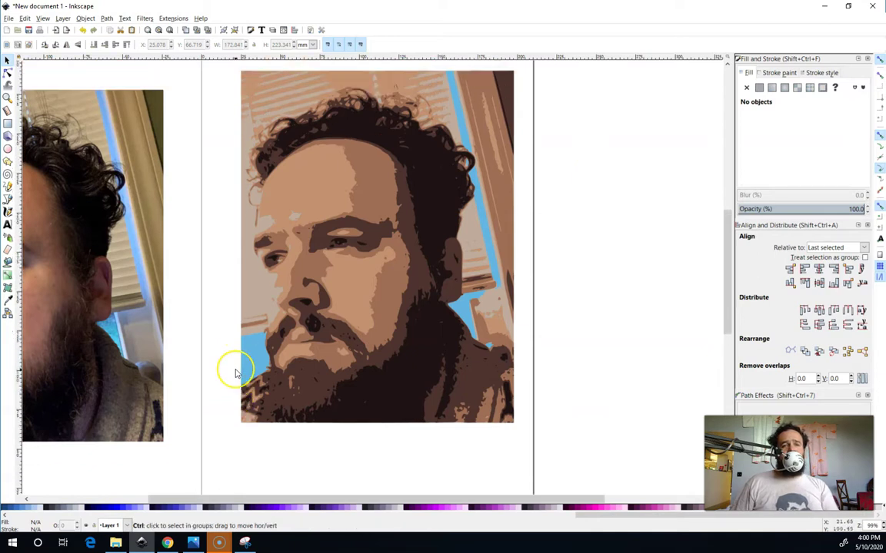
pyautogui.scroll(-2, 236, 374)
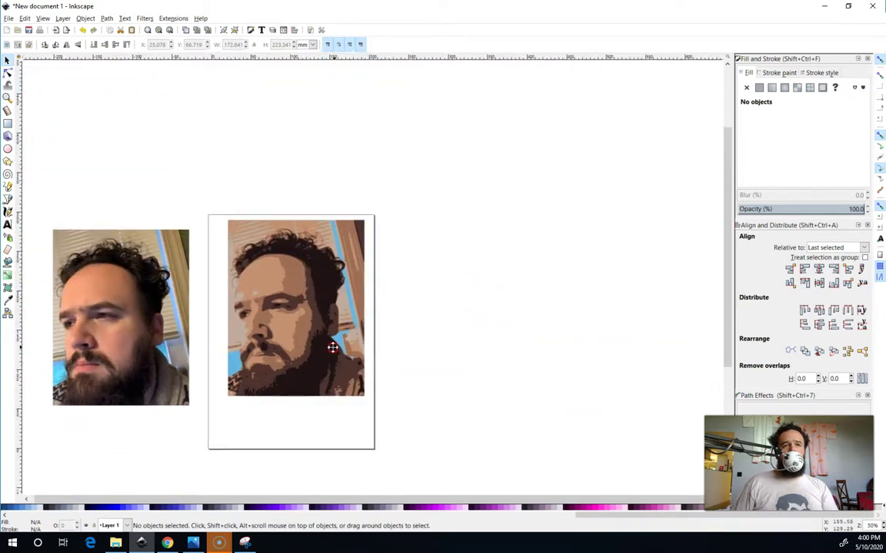
# - Drag the black, dark brown, medium-brown, tan and blue layers out of the portrait
pyautogui.moveTo(332, 347)
pyautogui.mouseDown()
pyautogui.moveTo(249, 352)
pyautogui.moveTo(235, 376)
pyautogui.moveTo(524, 238)
pyautogui.mouseUp()
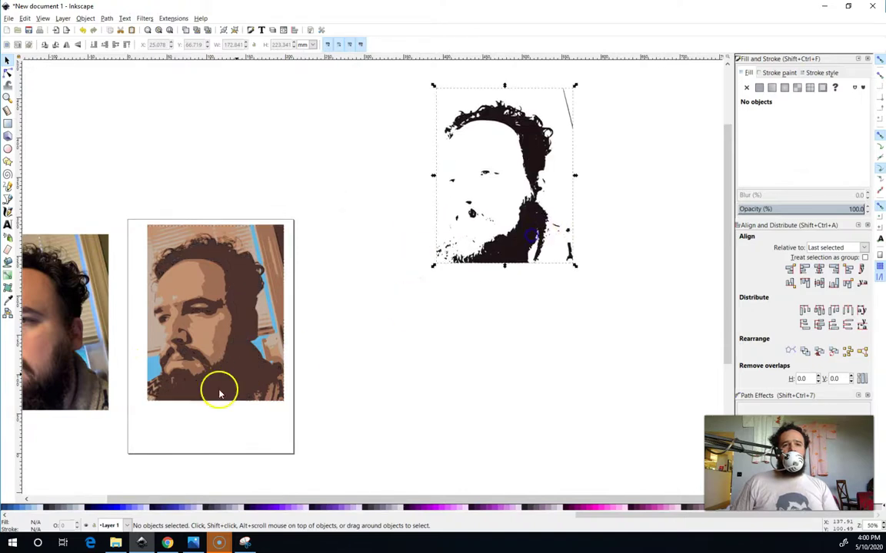
pyautogui.moveTo(231, 370); pyautogui.dragTo(558, 415)
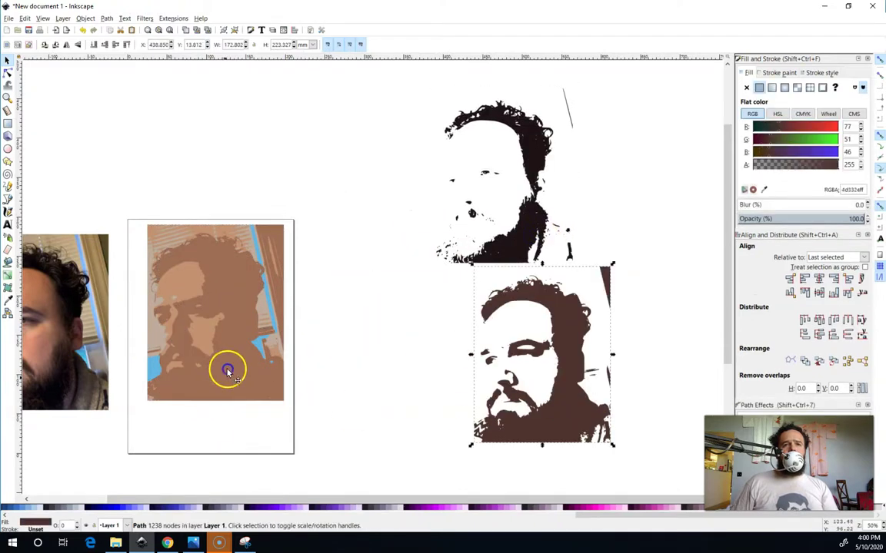
pyautogui.moveTo(228, 372); pyautogui.dragTo(343, 153)
pyautogui.moveTo(219, 359); pyautogui.dragTo(369, 401)
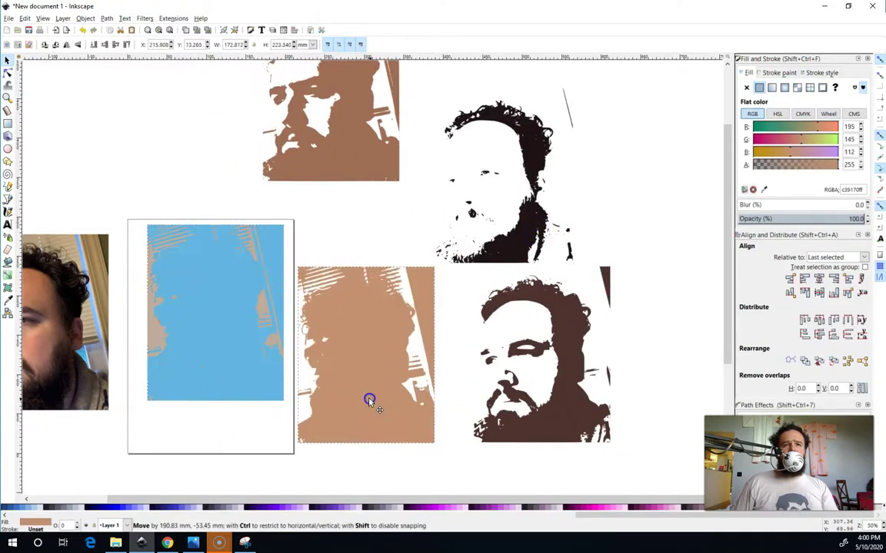
pyautogui.moveTo(211, 350)
pyautogui.mouseDown()
pyautogui.moveTo(87, 352)
pyautogui.moveTo(115, 215)
pyautogui.moveTo(85, 256)
pyautogui.moveTo(125, 249)
pyautogui.moveTo(124, 233)
pyautogui.mouseUp()
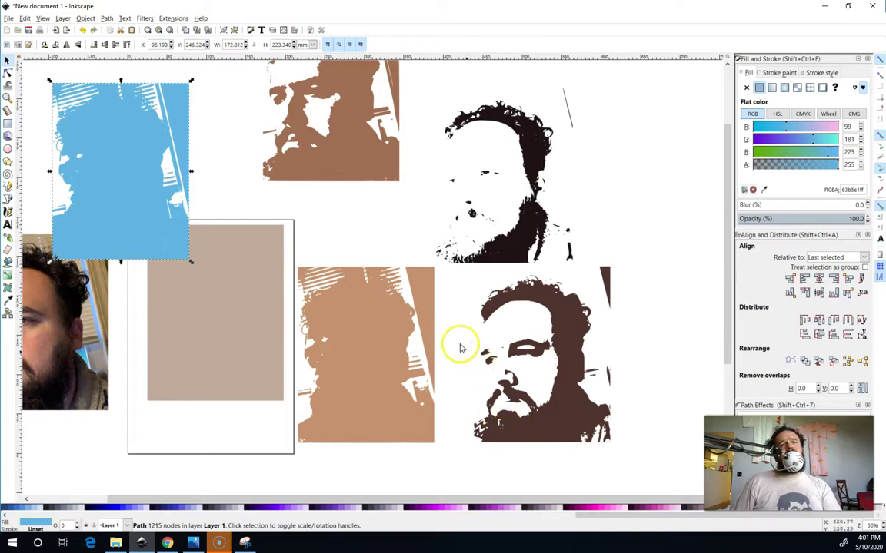
pyautogui.moveTo(92, 152); pyautogui.dragTo(129, 228)
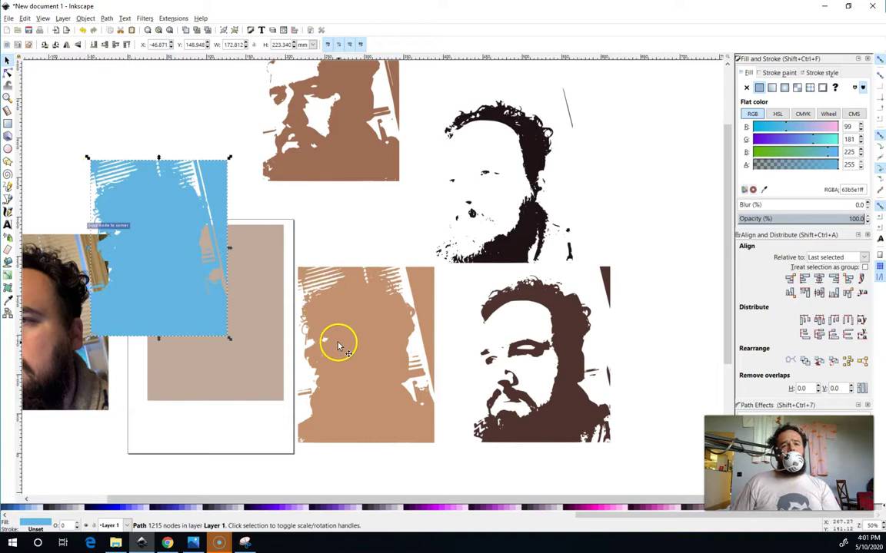
# - Delete the blue and tan trace layers
pyautogui.press('Delete')
pyautogui.click(382, 367)
pyautogui.press('Delete')
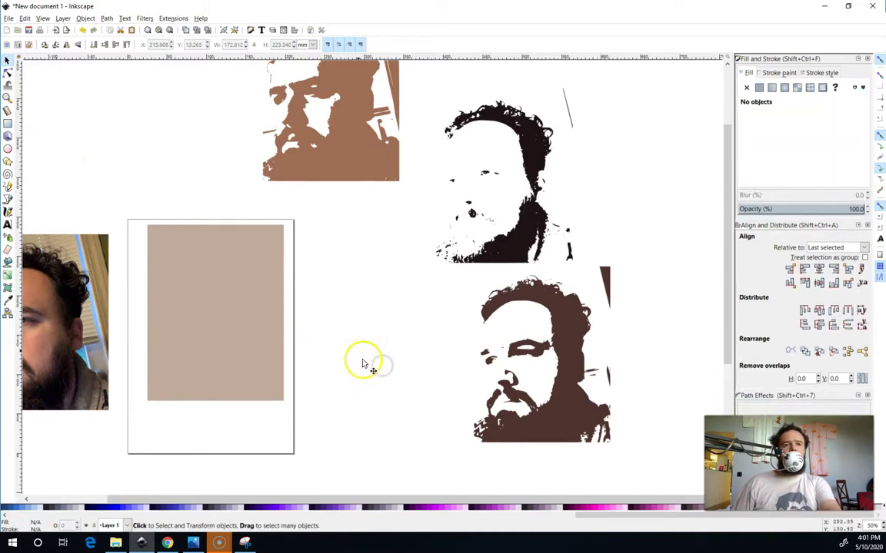
# - Move the medium-brown and dark brown layers onto the pale background and line them up
pyautogui.moveTo(350, 167); pyautogui.dragTo(365, 332)
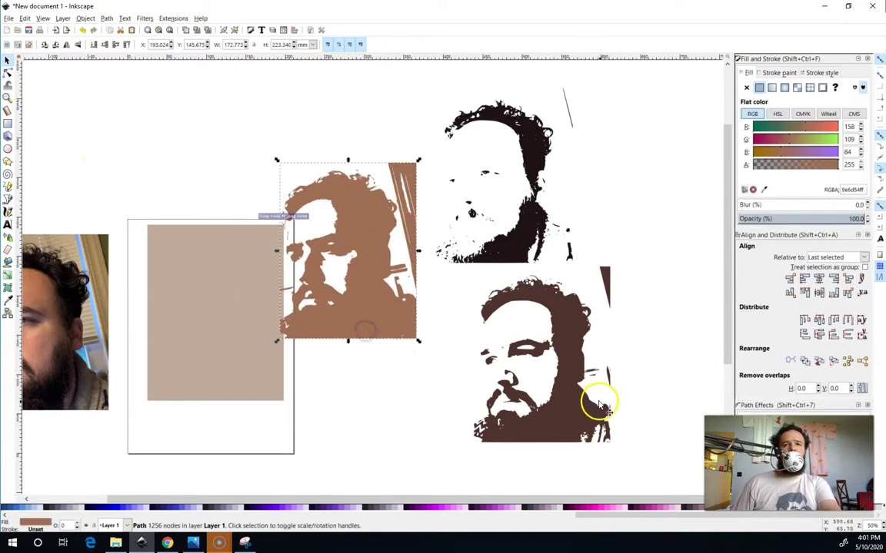
pyautogui.moveTo(335, 277); pyautogui.dragTo(334, 278)
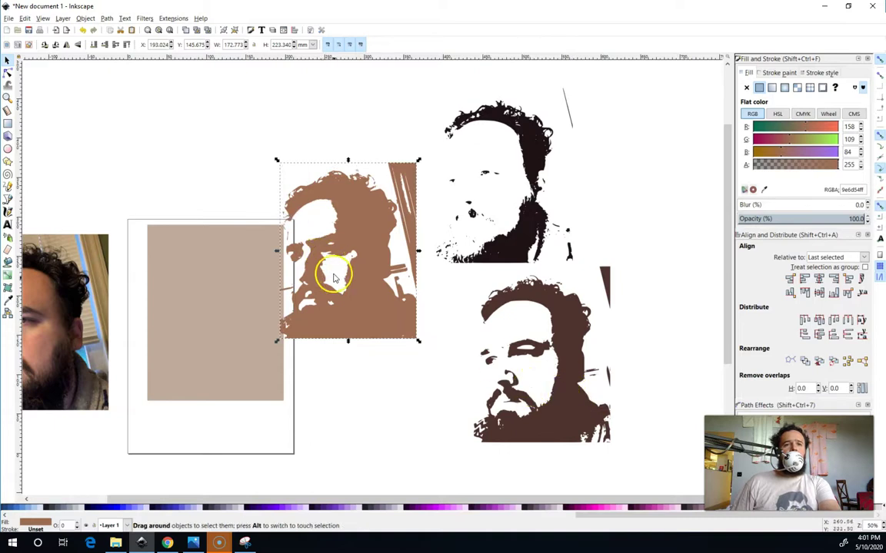
pyautogui.moveTo(229, 317); pyautogui.dragTo(226, 318)
pyautogui.moveTo(354, 321); pyautogui.dragTo(222, 384)
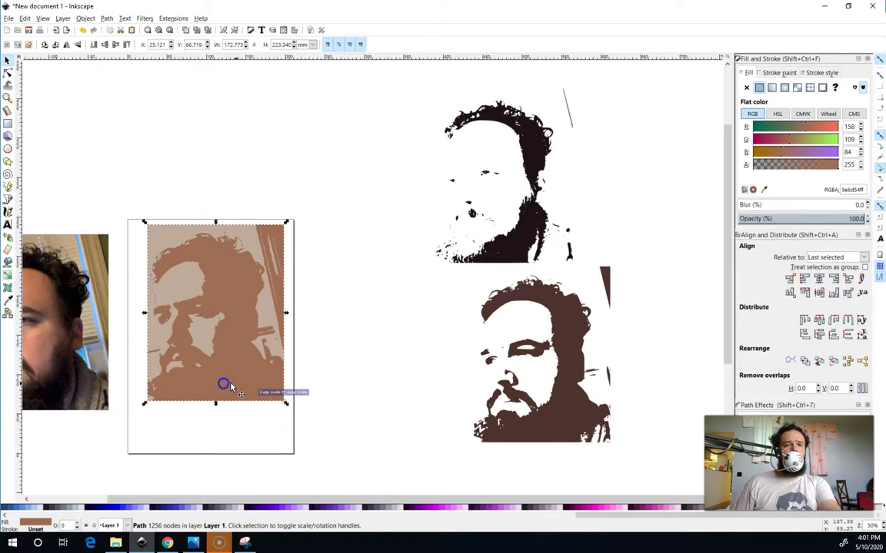
pyautogui.moveTo(579, 427); pyautogui.dragTo(266, 398)
pyautogui.scroll(-2, 267, 397)
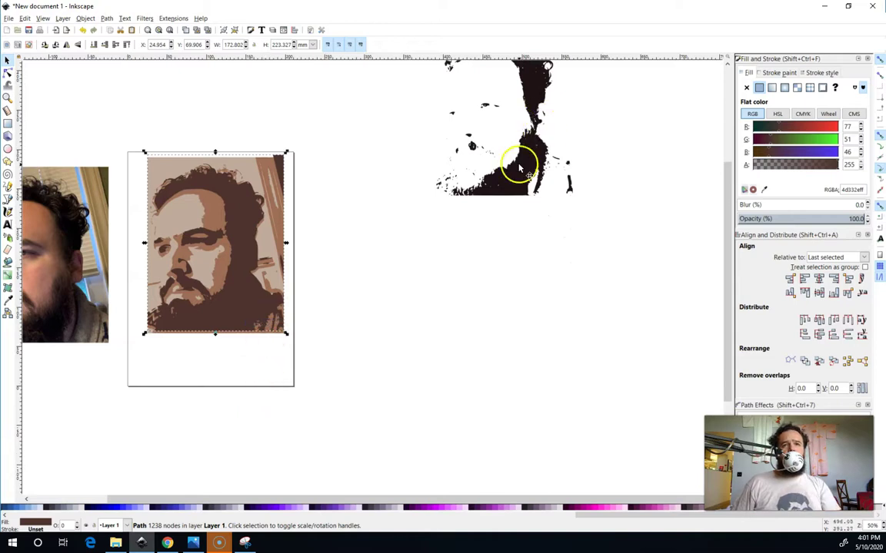
pyautogui.moveTo(517, 162); pyautogui.dragTo(229, 314)
pyautogui.scroll(4, 231, 314)
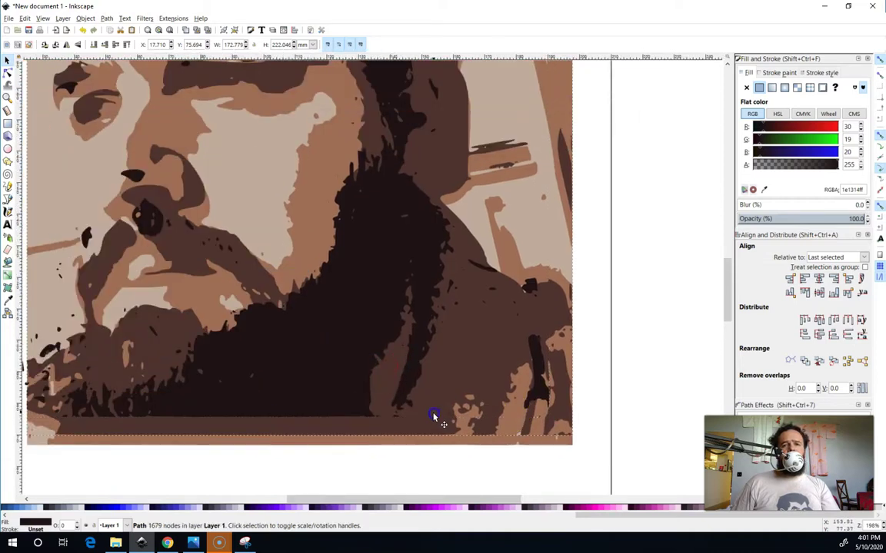
pyautogui.moveTo(434, 416); pyautogui.dragTo(433, 430)
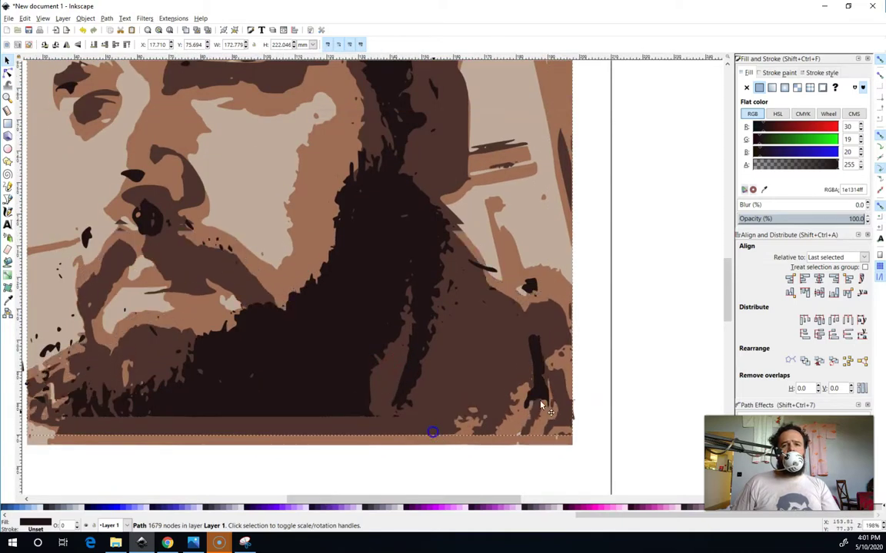
pyautogui.click(663, 444)
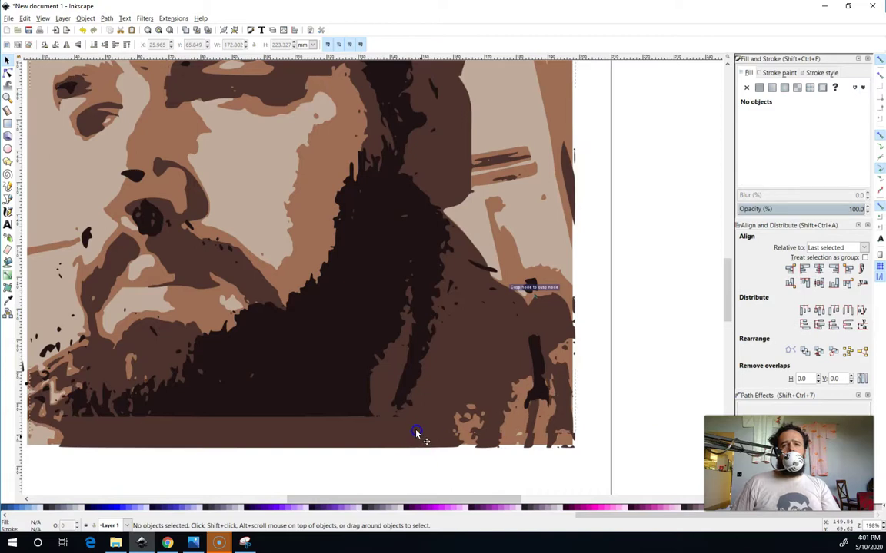
pyautogui.click(412, 436)
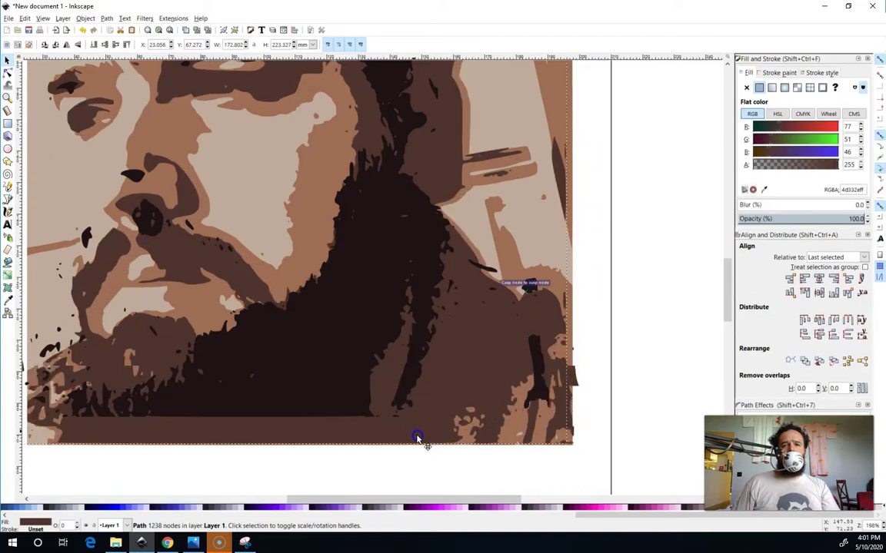
pyautogui.moveTo(416, 438); pyautogui.dragTo(350, 312)
# - Place the near-black layer on top, nudging it down three times and left once into register
pyautogui.click(357, 406)
pyautogui.click(425, 309)
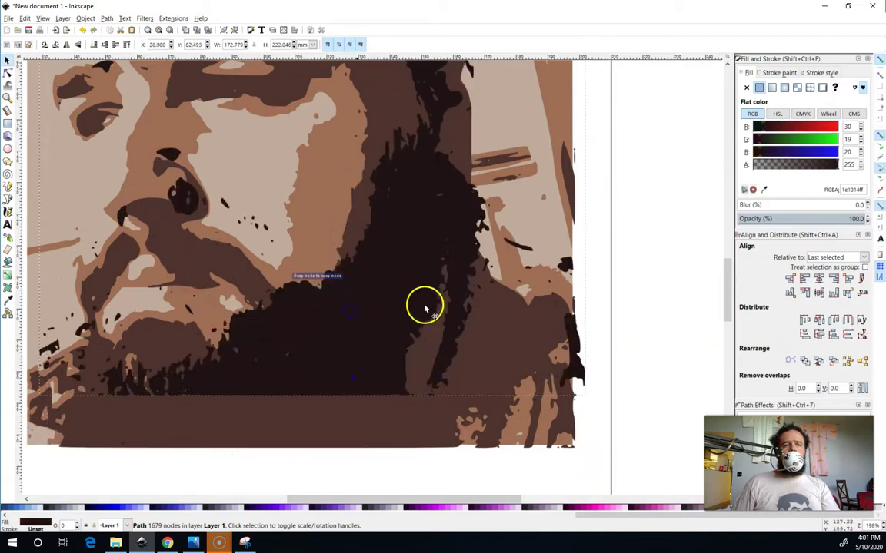
pyautogui.keyDown('ctrl'); pyautogui.scroll(-2, 534, 379); pyautogui.keyUp('ctrl')
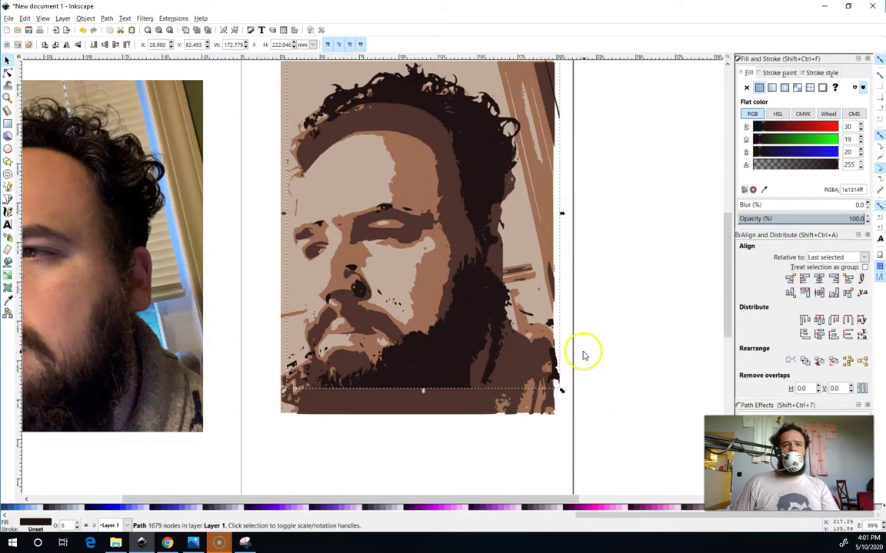
pyautogui.scroll(-1, 582, 355)
pyautogui.keyDown('ctrl'); pyautogui.scroll(-1, 582, 347); pyautogui.keyUp('ctrl')
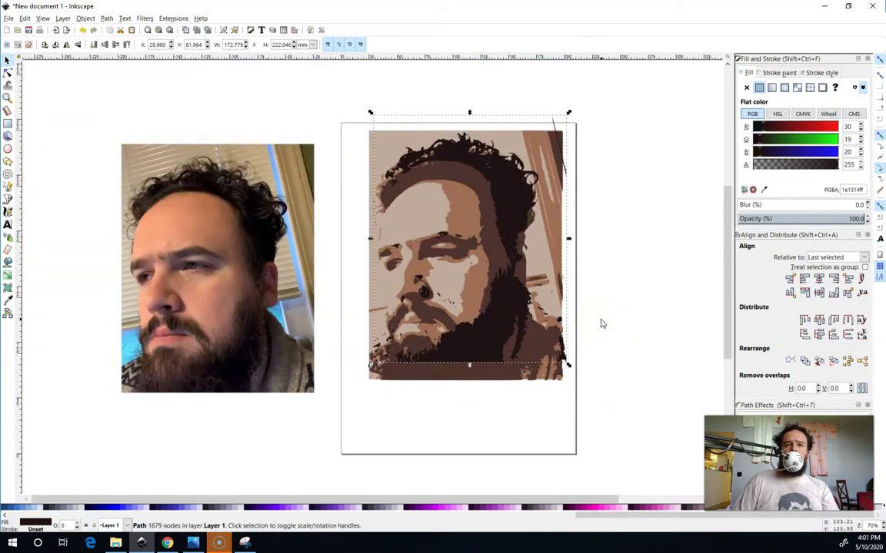
pyautogui.press('Down')
pyautogui.press('Down')
pyautogui.press('Down')
pyautogui.press('Down')
pyautogui.press('Down')
pyautogui.press('Down')
pyautogui.press('Down')
pyautogui.press('Down')
pyautogui.press('Down')
pyautogui.press('Down')
pyautogui.press('Down')
pyautogui.press('Down')
pyautogui.press('Down')
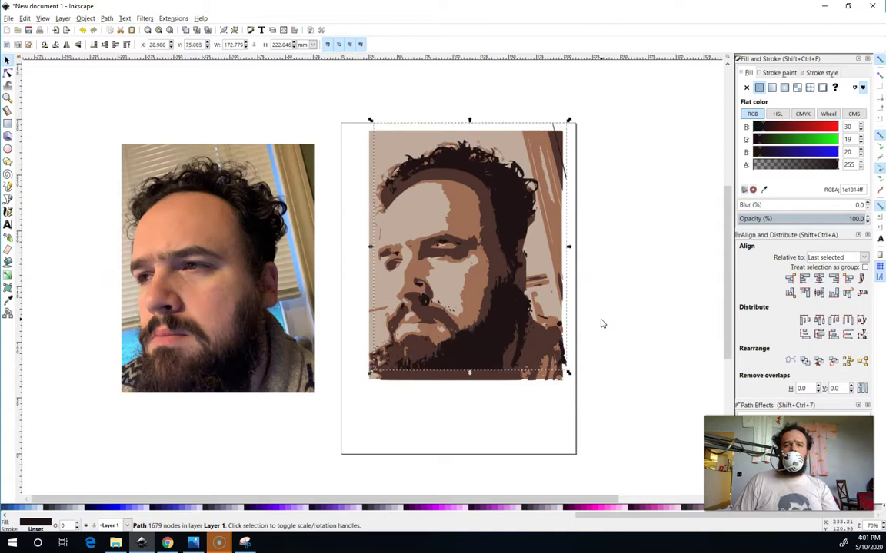
pyautogui.press('Down')
pyautogui.press('Down')
pyautogui.press('Down')
pyautogui.press('Down')
pyautogui.press('Down')
pyautogui.press('Down')
pyautogui.press('Down')
pyautogui.press('Down')
pyautogui.press('Down')
pyautogui.press('Down')
pyautogui.press('Down')
pyautogui.press('Down')
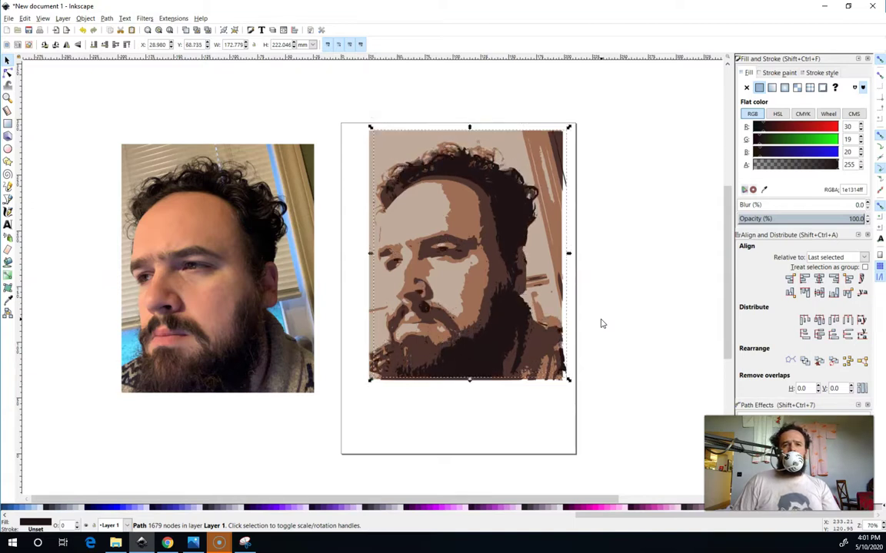
pyautogui.press('Down')
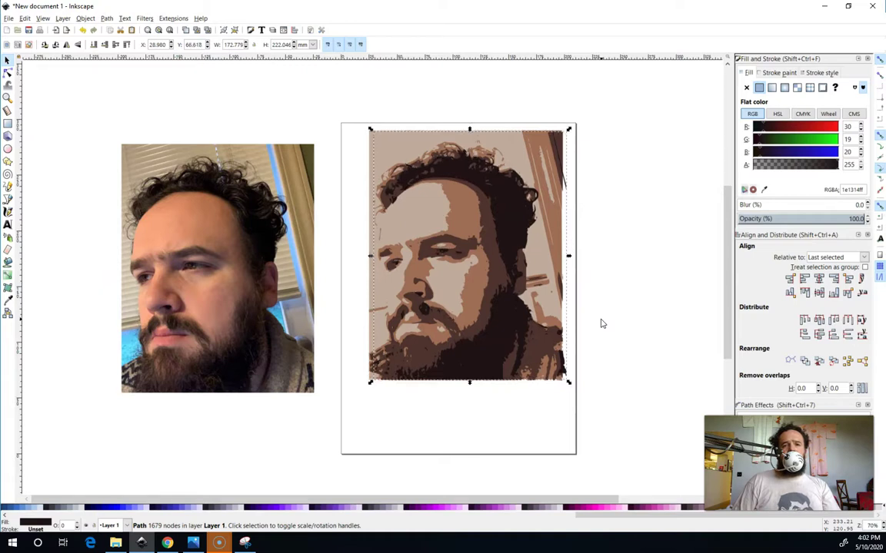
pyautogui.press('Left')
pyautogui.press('Left')
pyautogui.press('Left')
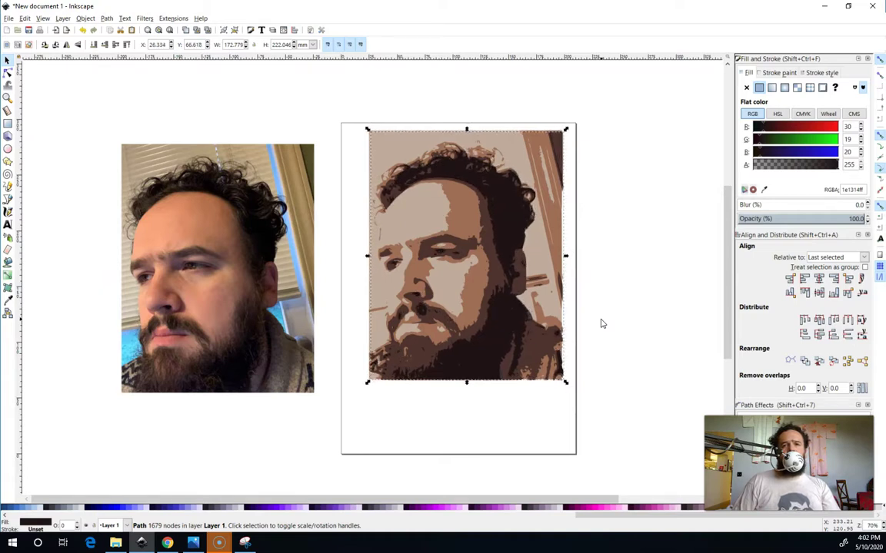
# - Zoom in on the eyes and slide the near-black layer sideways into register with the lower layers
pyautogui.scroll(5, 429, 242)
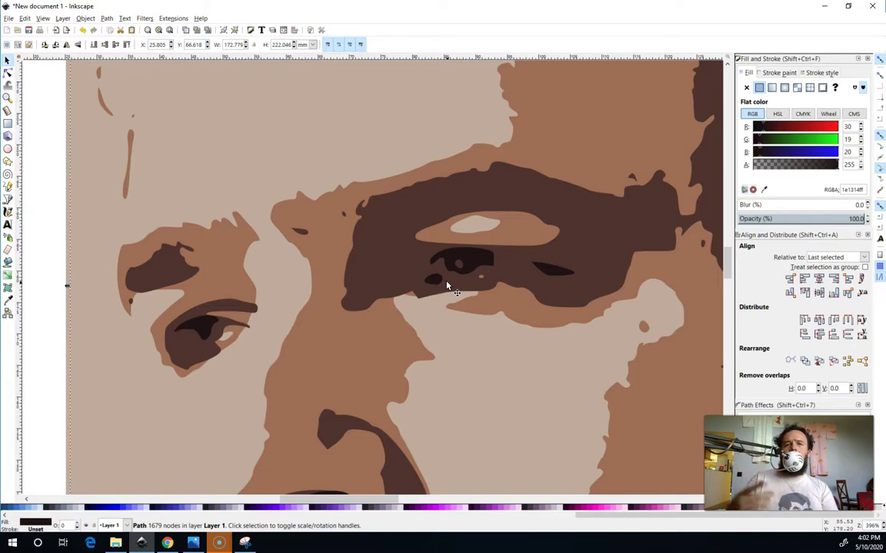
pyautogui.moveTo(423, 279); pyautogui.dragTo(315, 200)
pyautogui.scroll(-1, 439, 290)
pyautogui.scroll(-1, 313, 203)
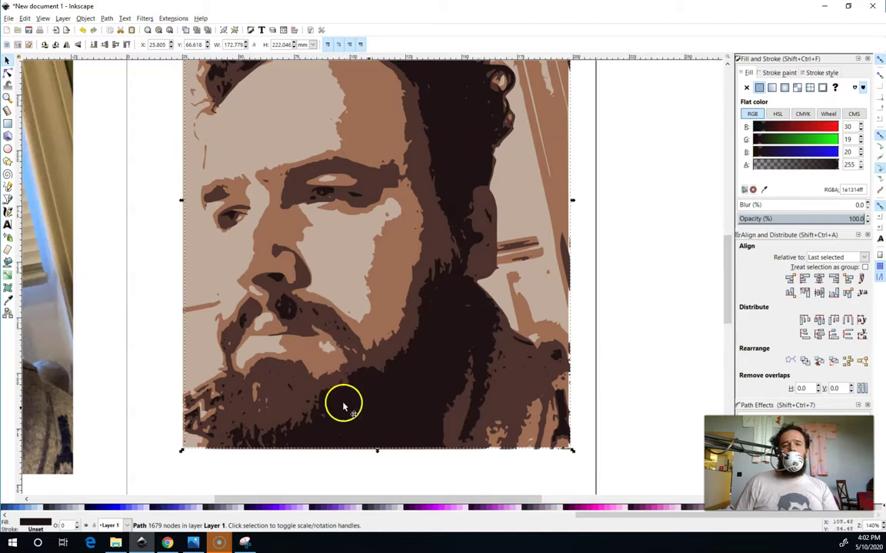
pyautogui.scroll(1, 390, 209)
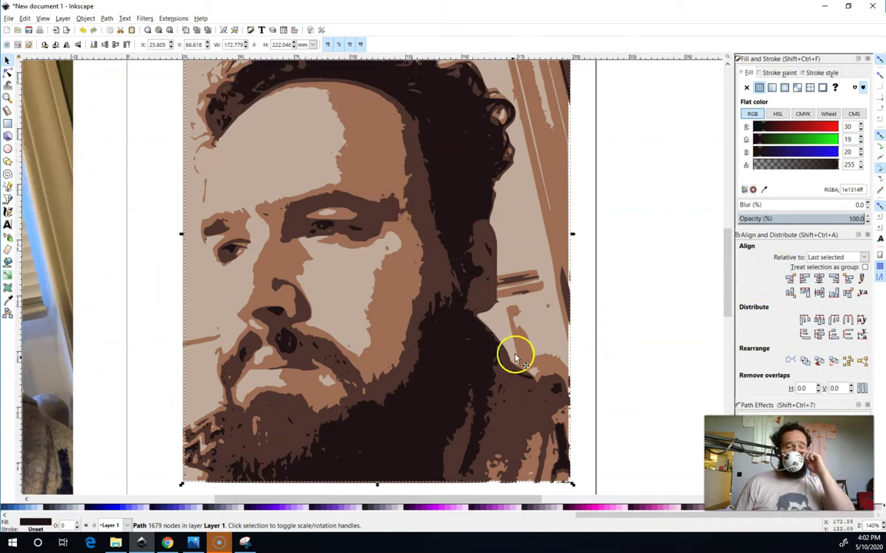
# - Give the pale skin-tone layer a cream #FFEEAA fill
pyautogui.click(346, 307)
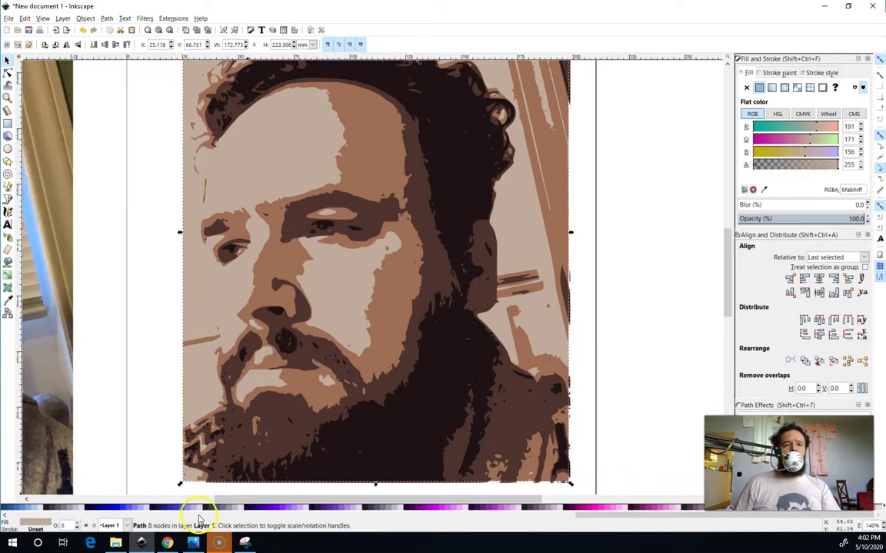
pyautogui.moveTo(658, 516); pyautogui.dragTo(47, 514)
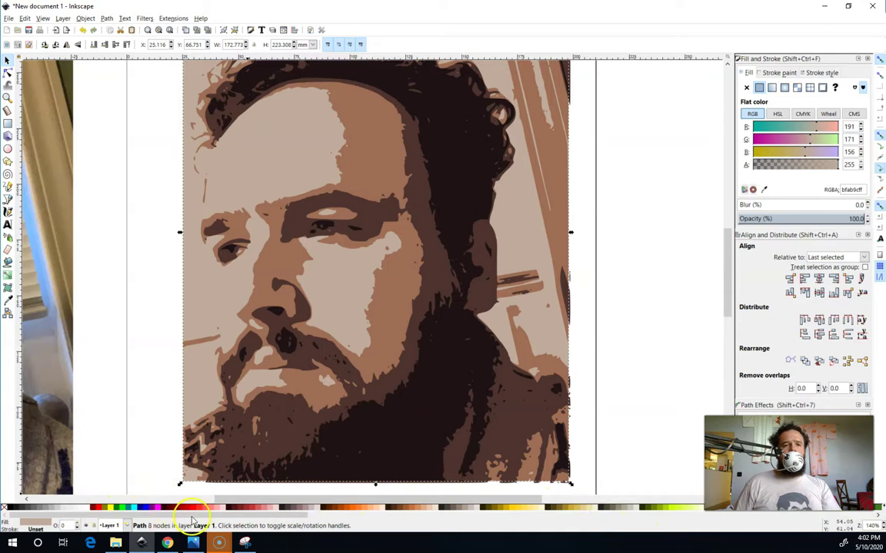
pyautogui.moveTo(192, 520); pyautogui.dragTo(320, 531)
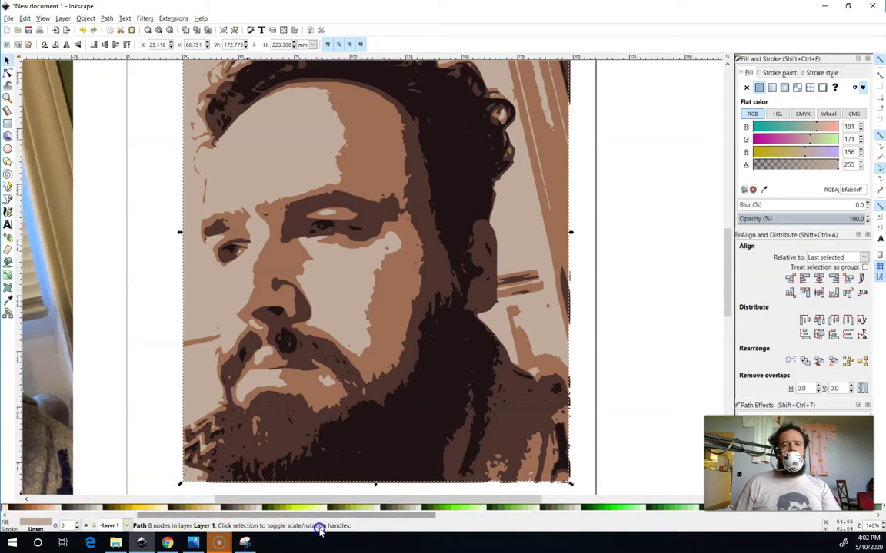
pyautogui.click(210, 508)
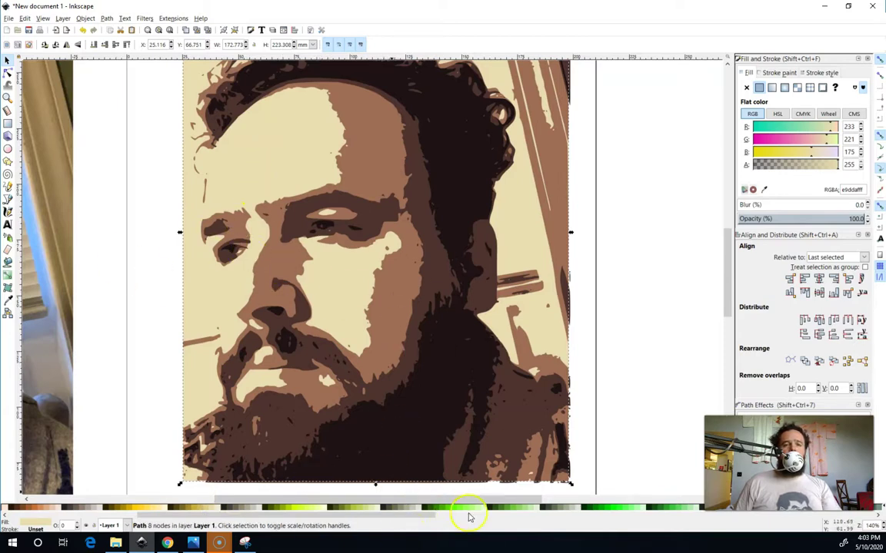
pyautogui.click(515, 511)
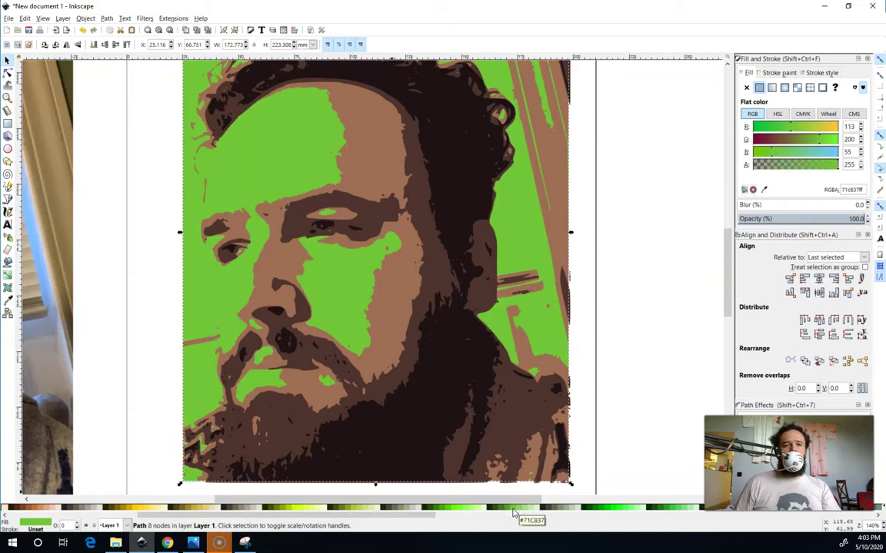
pyautogui.click(157, 511)
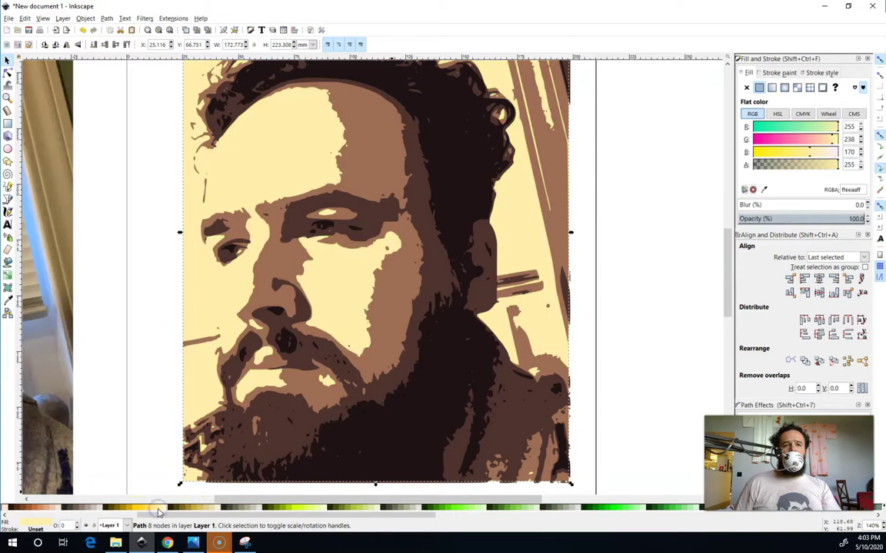
pyautogui.click(162, 257)
# - Try several greens on the brown mid-tone layer and settle on bright green #5AA02C
pyautogui.click(279, 258)
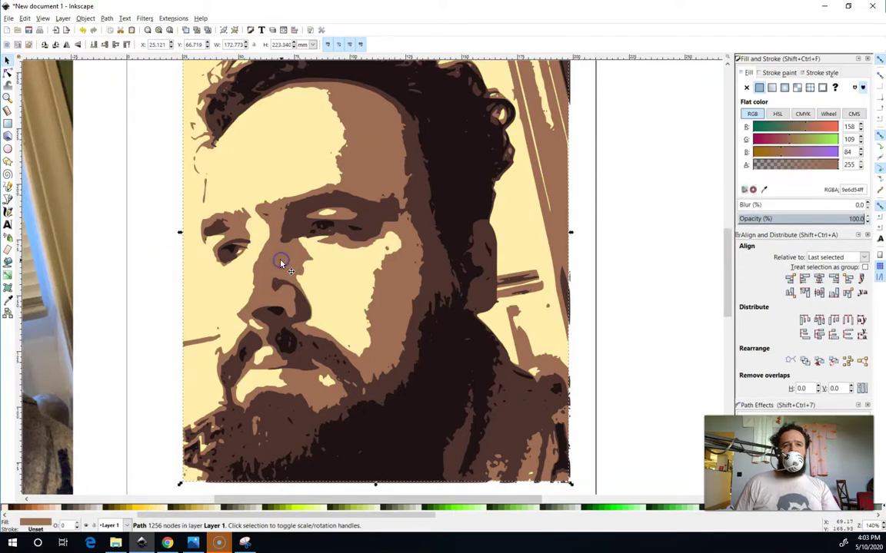
pyautogui.click(527, 508)
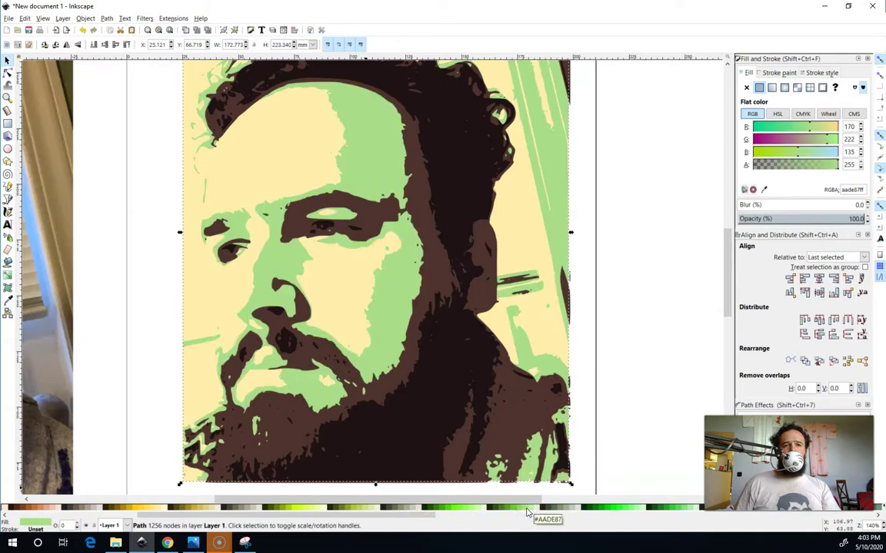
pyautogui.click(531, 509)
pyautogui.click(514, 509)
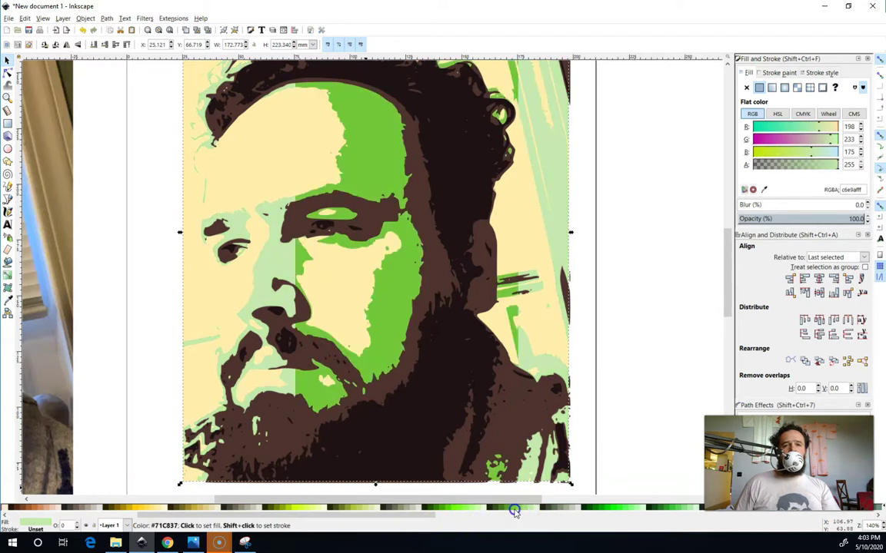
pyautogui.click(514, 510)
pyautogui.click(505, 511)
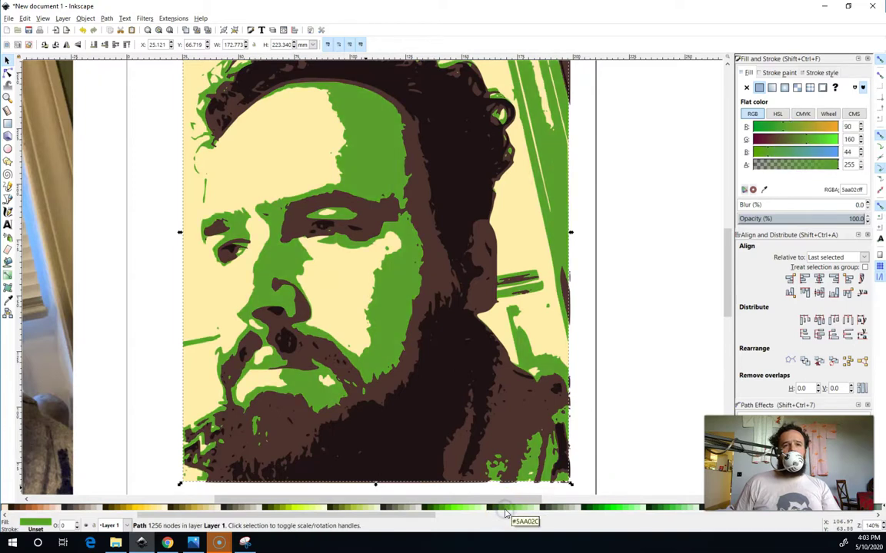
pyautogui.click(500, 510)
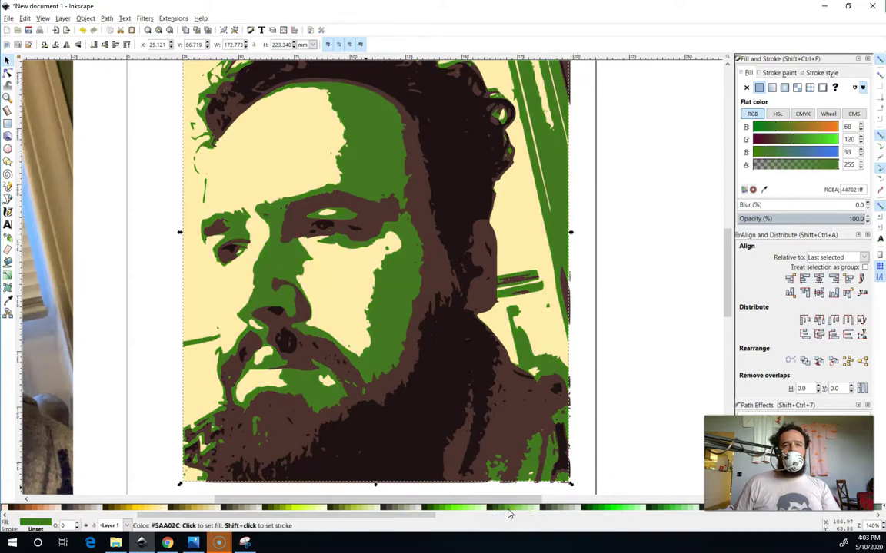
pyautogui.click(508, 511)
# - Recolour the dark brown shadow layer deep green #2D5016
pyautogui.click(302, 355)
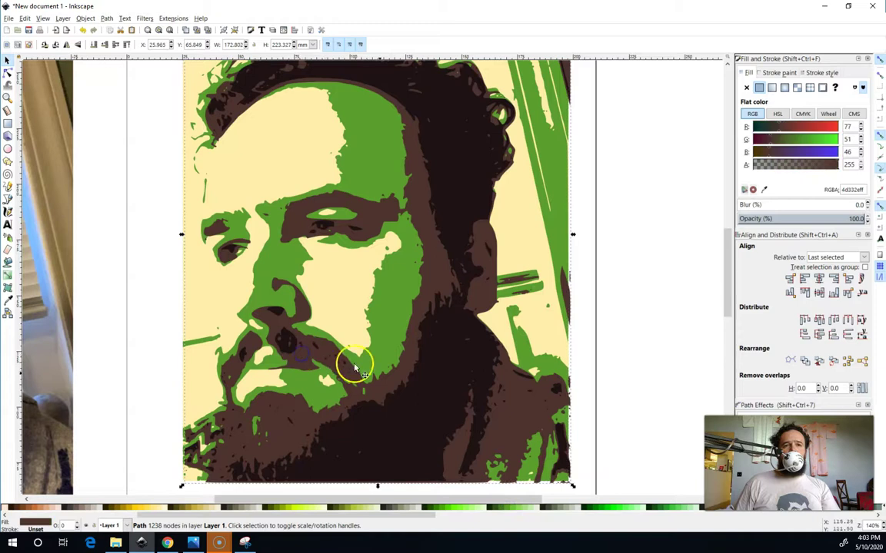
pyautogui.click(498, 510)
pyautogui.click(495, 510)
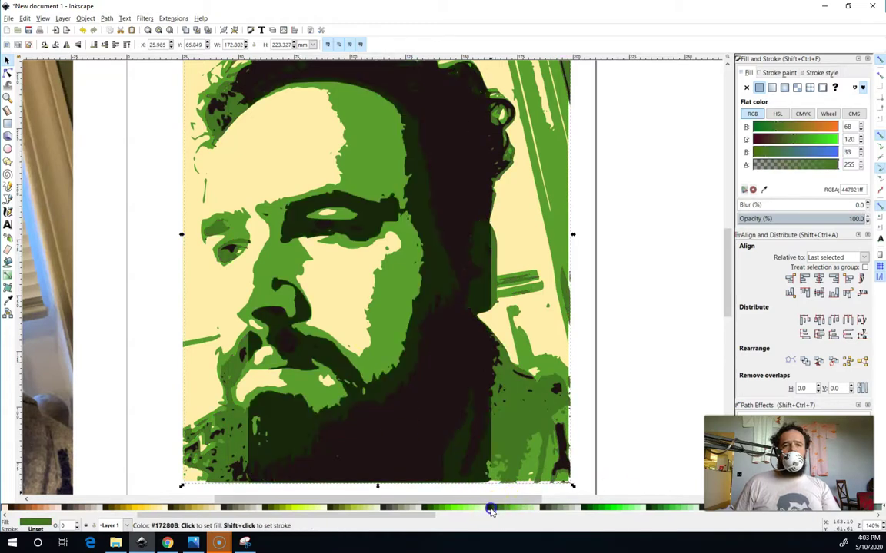
pyautogui.click(498, 509)
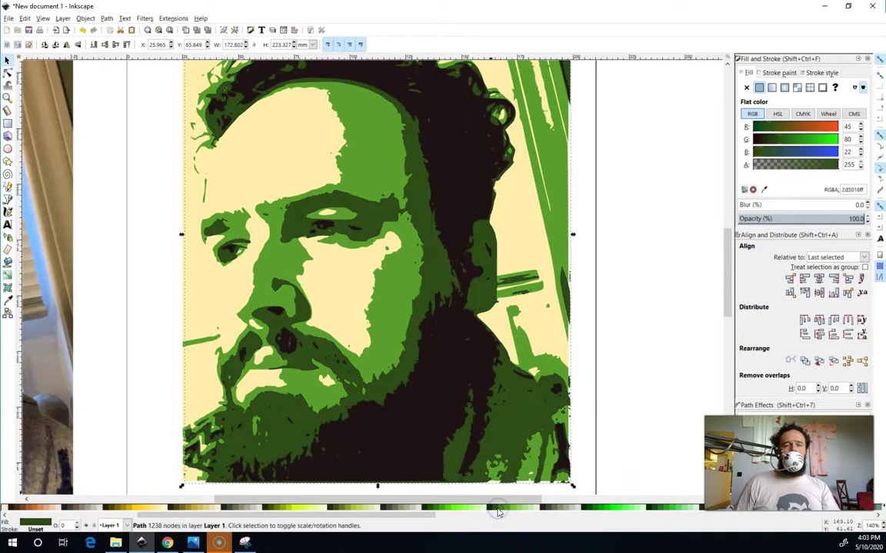
pyautogui.scroll(-1, 430, 311)
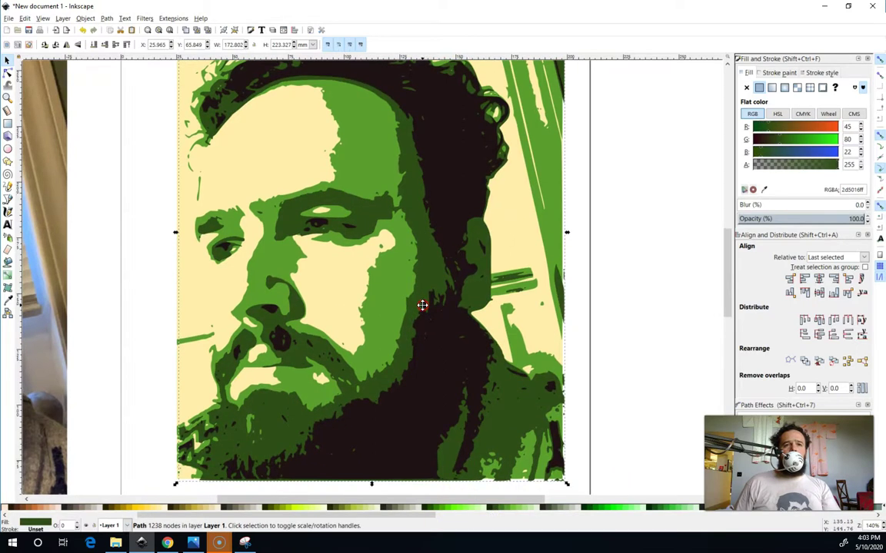
# - Try grey swatches on the beard-and-hair layer, then fill it dark olive brown #2B2200
pyautogui.click(377, 417)
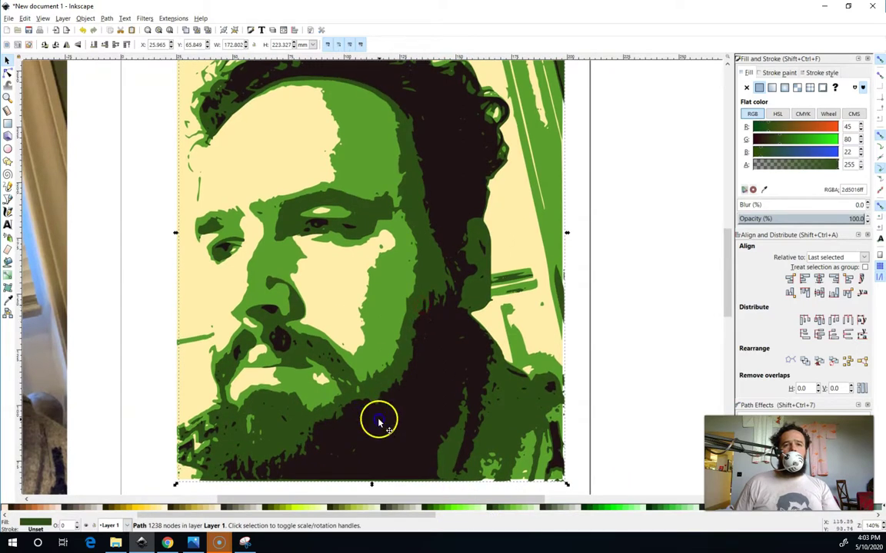
pyautogui.click(416, 511)
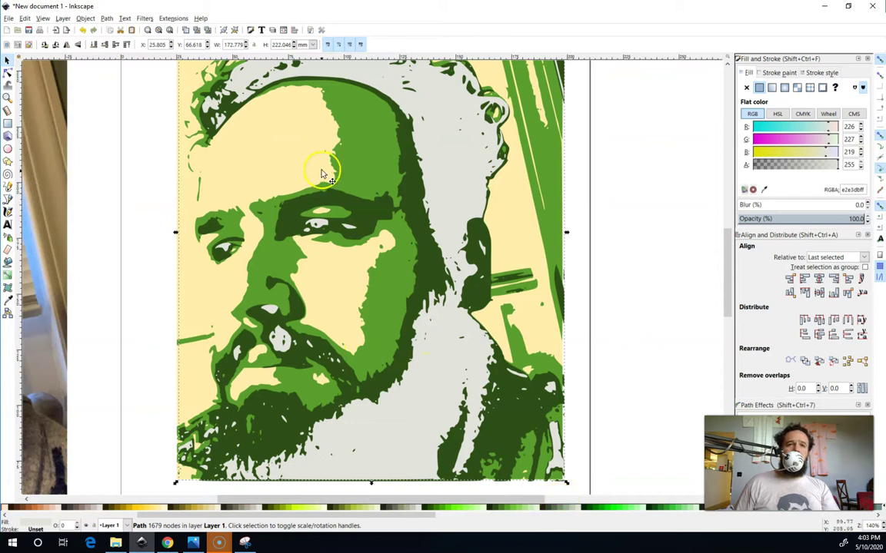
pyautogui.click(104, 509)
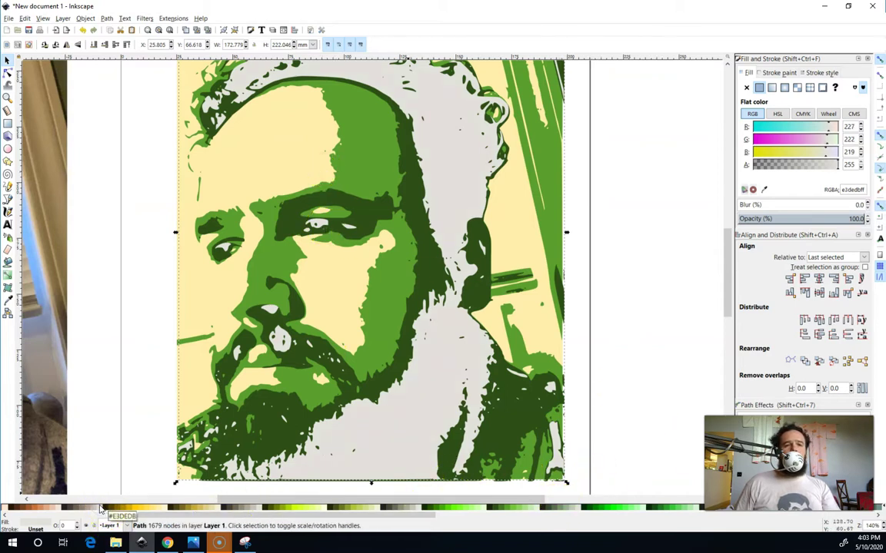
pyautogui.click(104, 508)
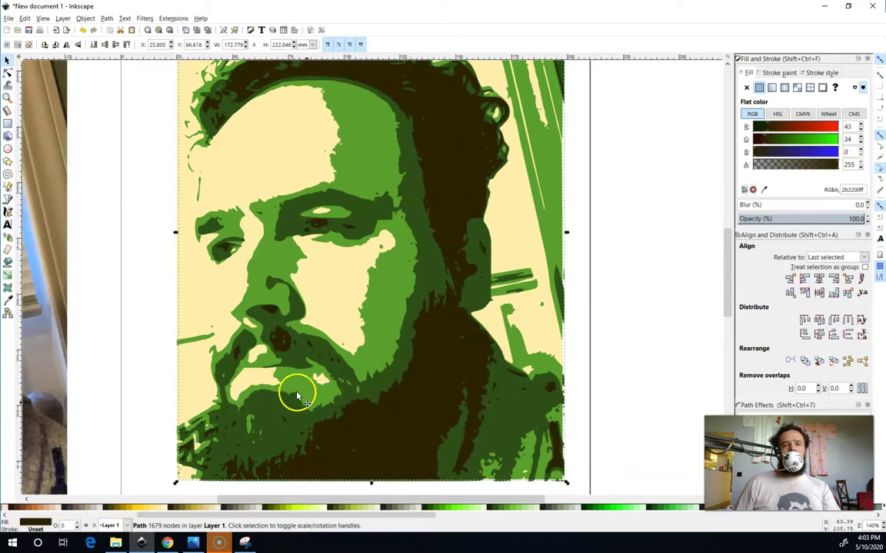
pyautogui.scroll(4, 447, 409)
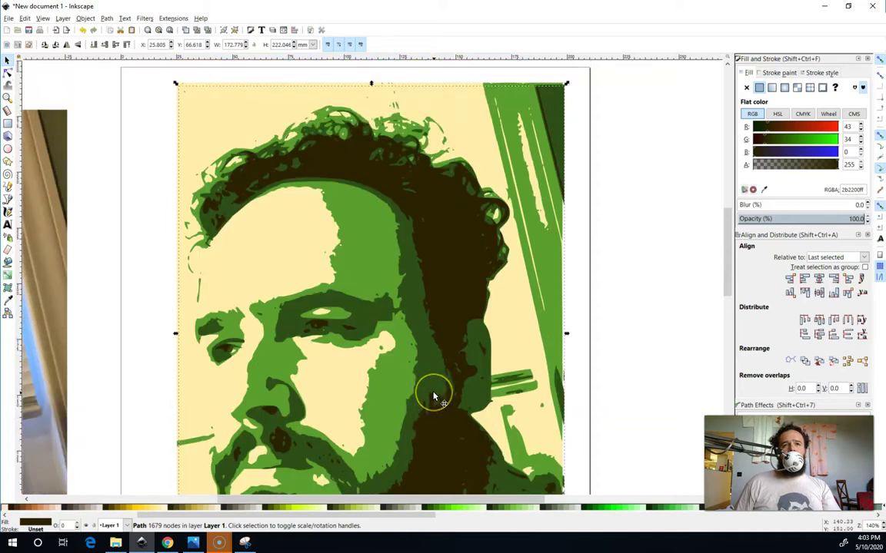
pyautogui.scroll(-3, 434, 397)
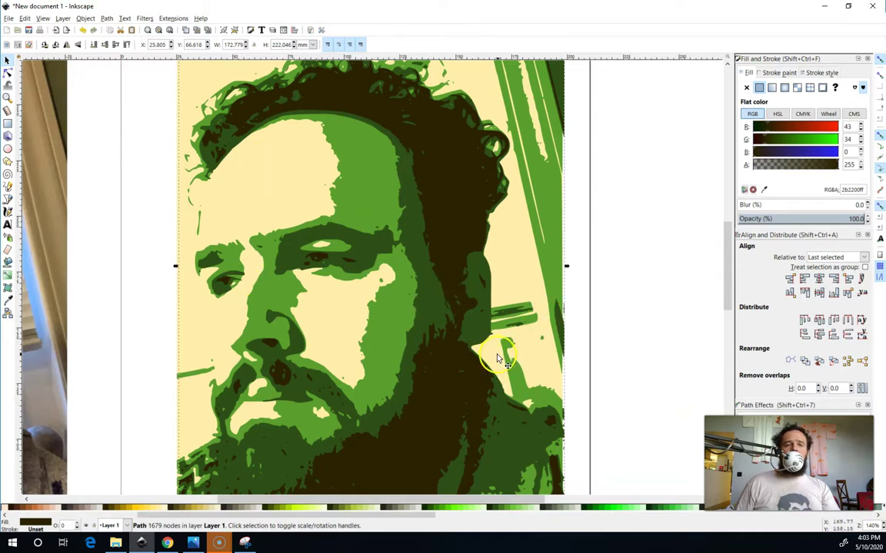
pyautogui.scroll(-2, 496, 358)
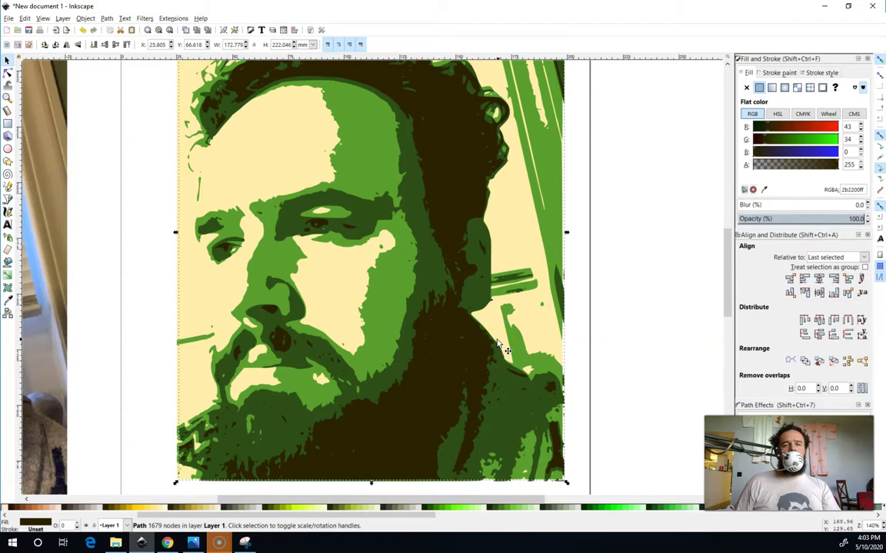
pyautogui.scroll(2, 498, 343)
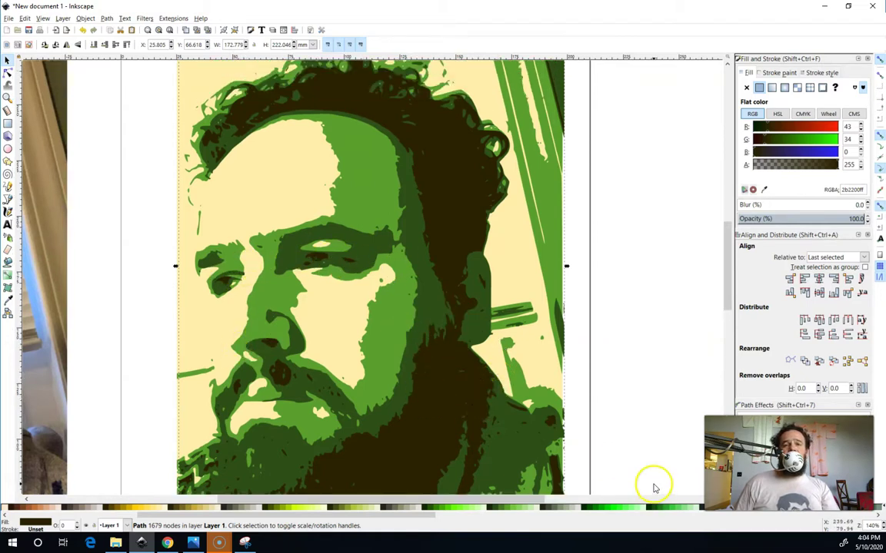
# - Set the darkest layer's opacity to 50 in the status bar
pyautogui.click(68, 526)
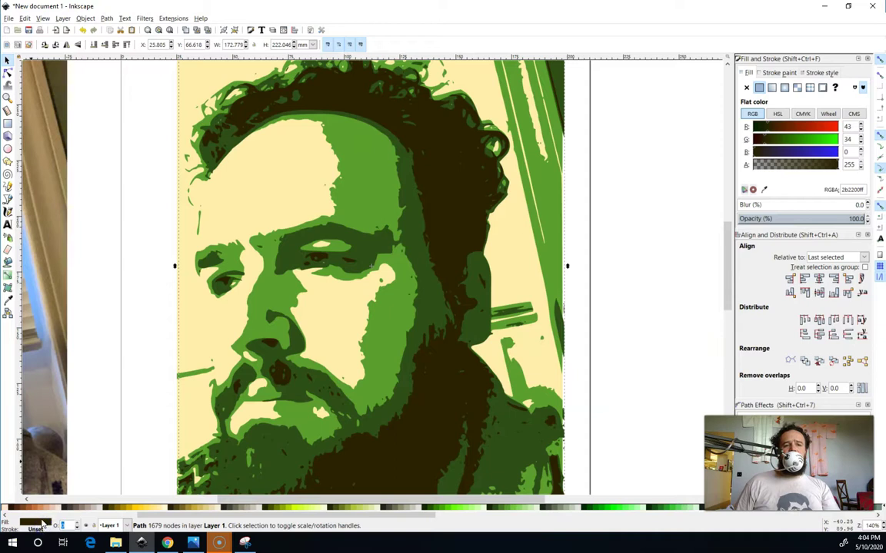
pyautogui.write('50')
pyautogui.press('Return')
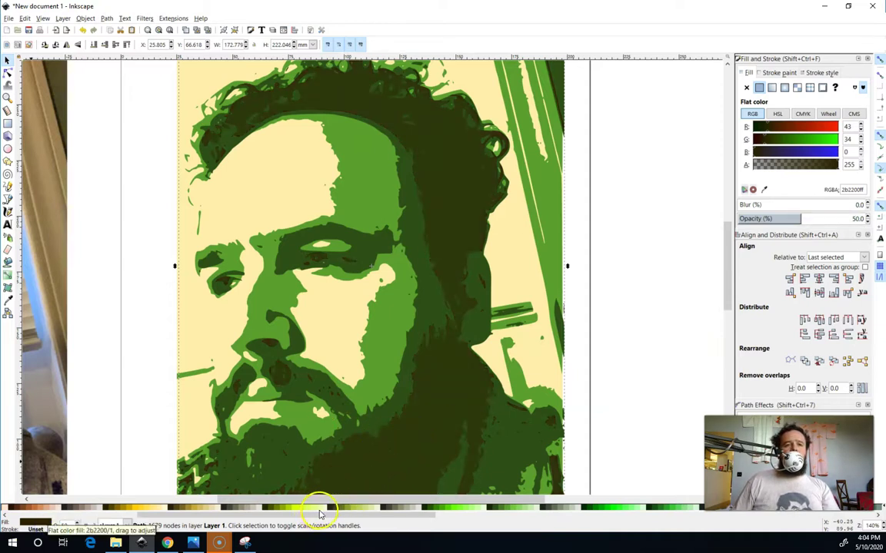
pyautogui.scroll(-3, 159, 509)
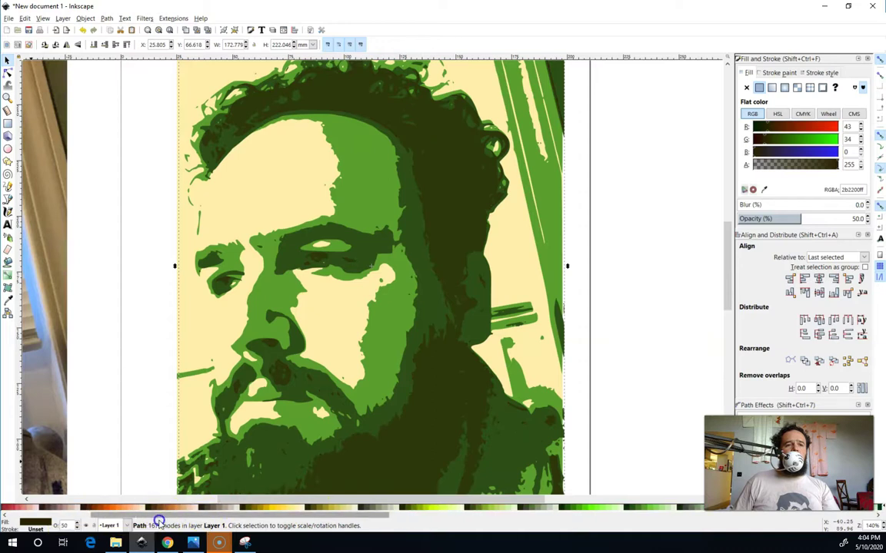
# - Try reddish and cream fills on the darker layers, then revert the pink areas to dark green
pyautogui.click(17, 509)
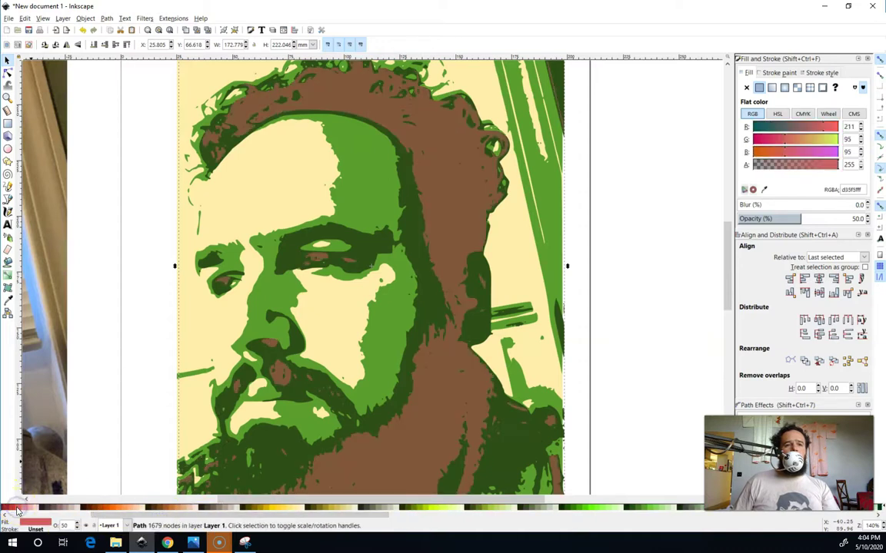
pyautogui.click(277, 417)
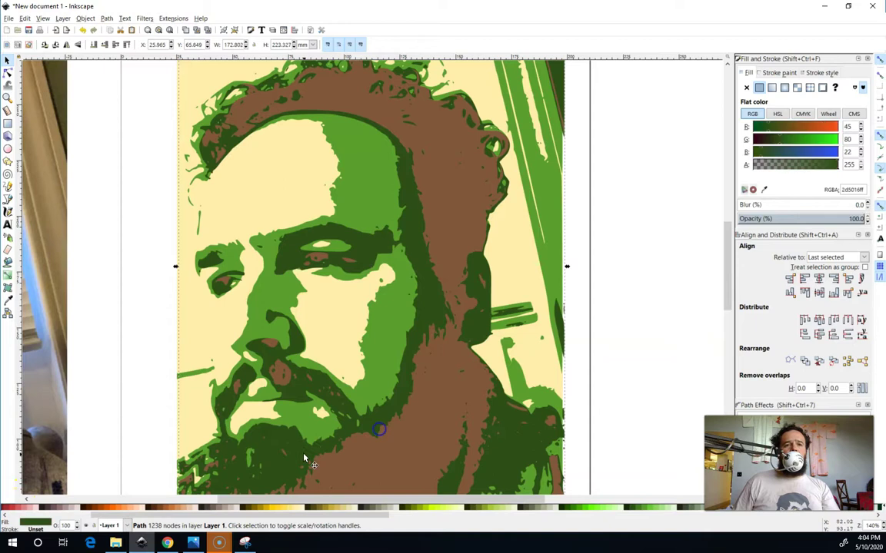
pyautogui.click(284, 489)
pyautogui.click(292, 509)
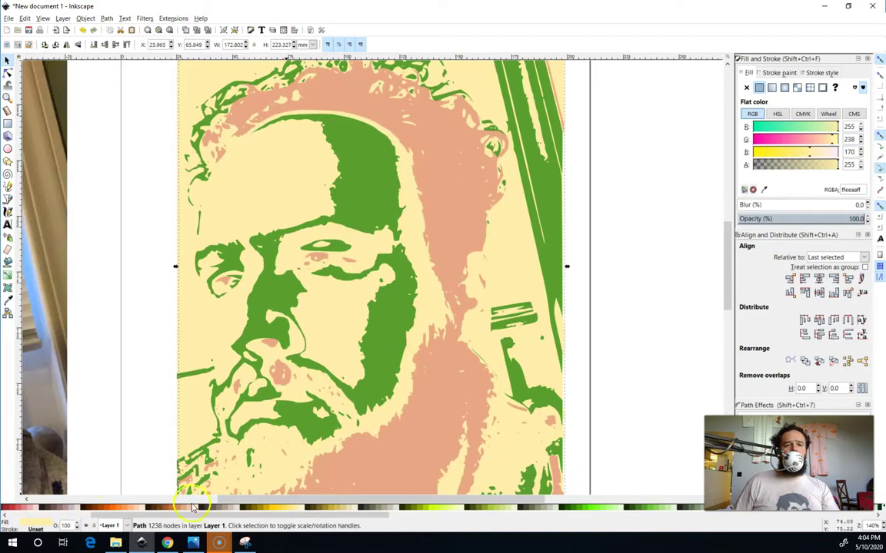
pyautogui.click(467, 192)
pyautogui.click(395, 393)
pyautogui.click(381, 350)
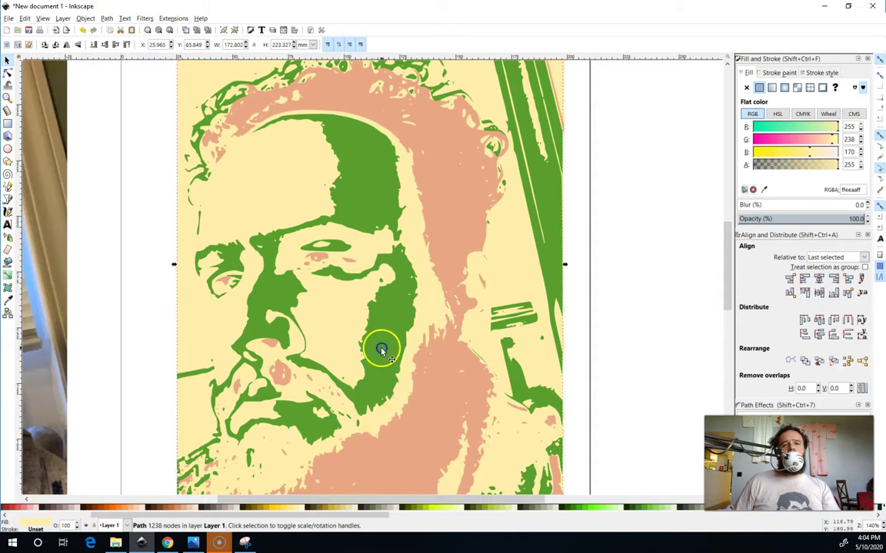
pyautogui.click(351, 401)
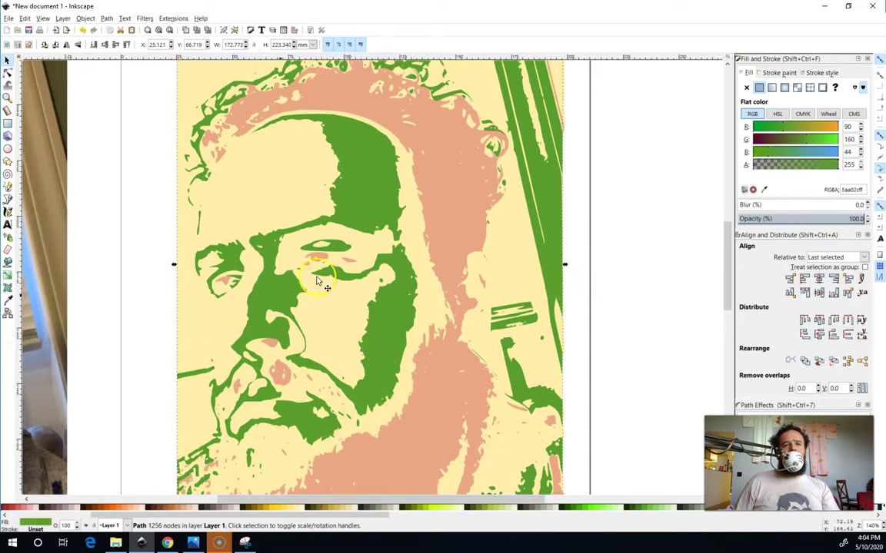
pyautogui.click(367, 332)
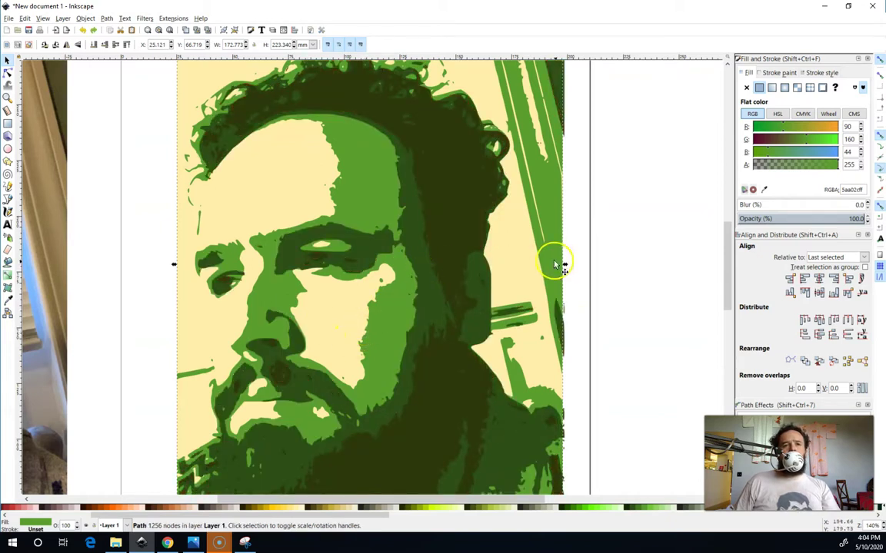
# - Zoom out to about 70% so the green portrait and original photo are both visible
pyautogui.scroll(-1, 583, 263)
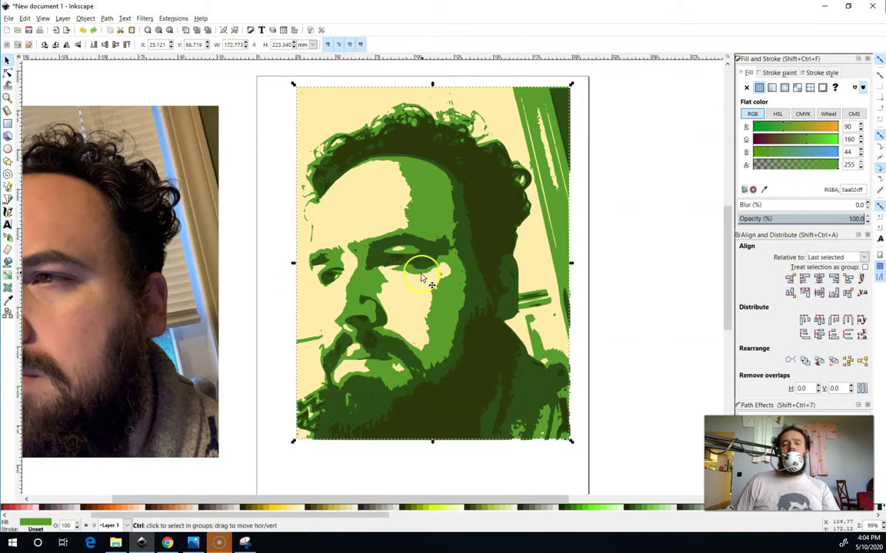
pyautogui.keyDown('ctrl'); pyautogui.scroll(-2, 423, 271); pyautogui.keyUp('ctrl')
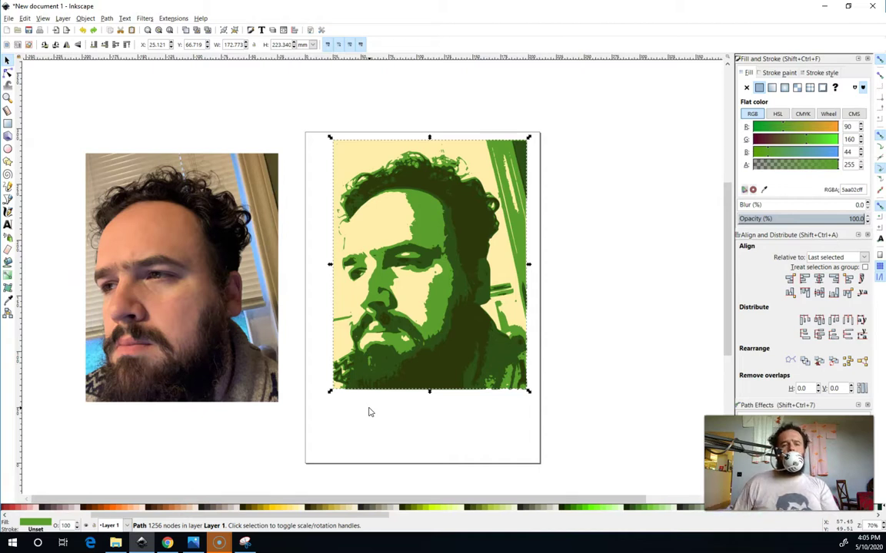
pyautogui.click(402, 401)
pyautogui.scroll(1, 474, 259)
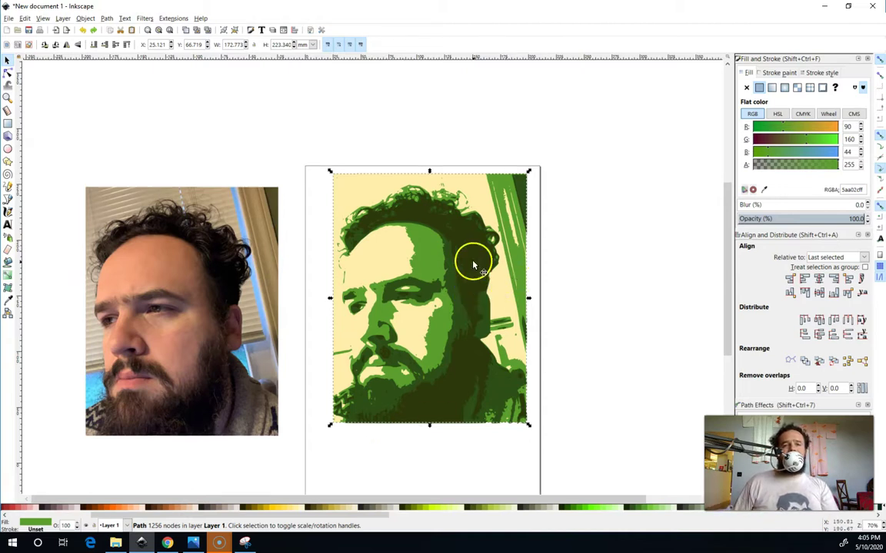